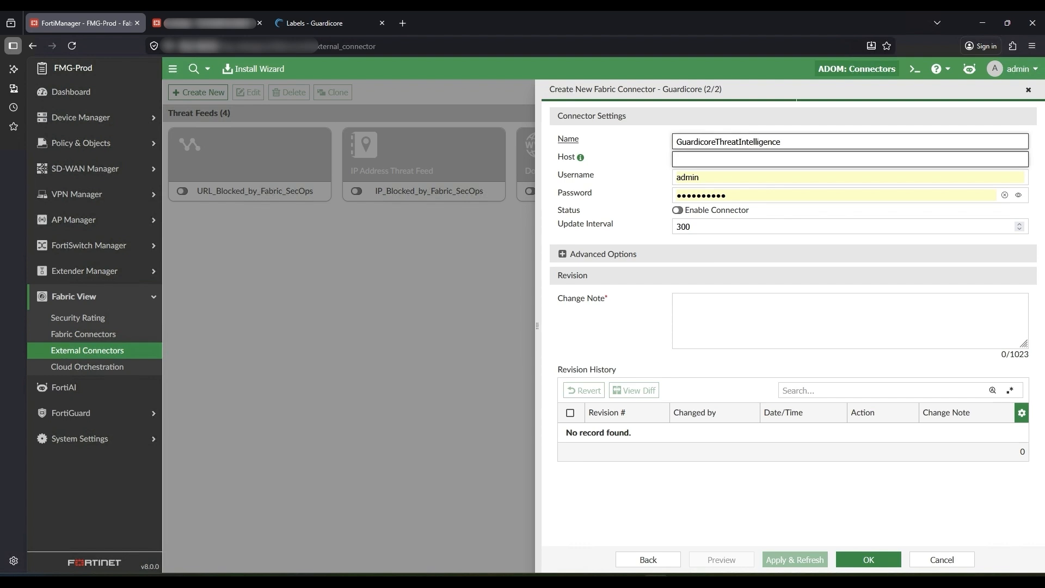
- Enter the Guardicore host address, username and account password for the GuardicoreThreatIntelligence connector, and enable the connector
key(ctrl+v)
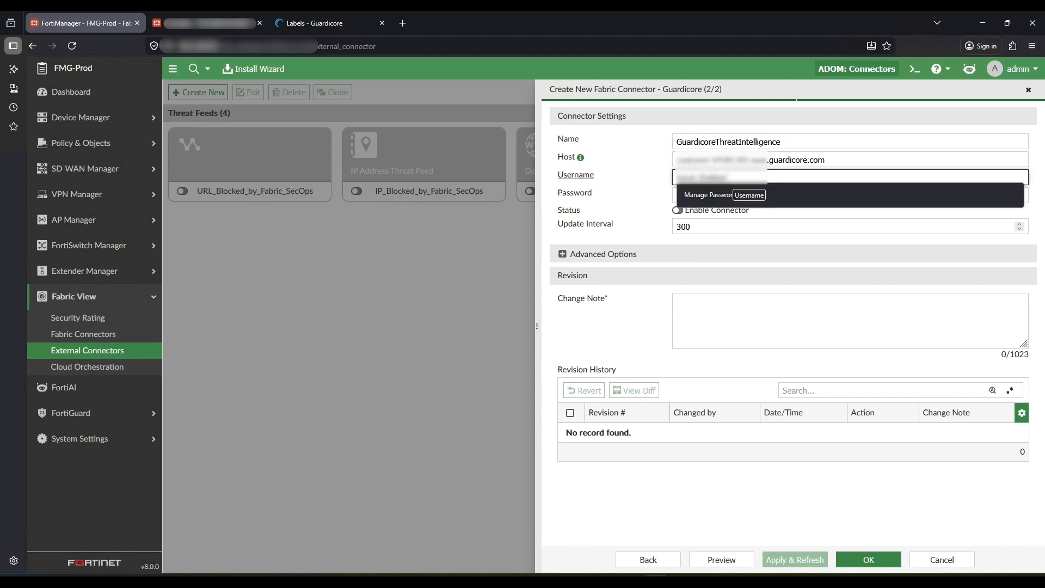
key(Tab)
text(•)
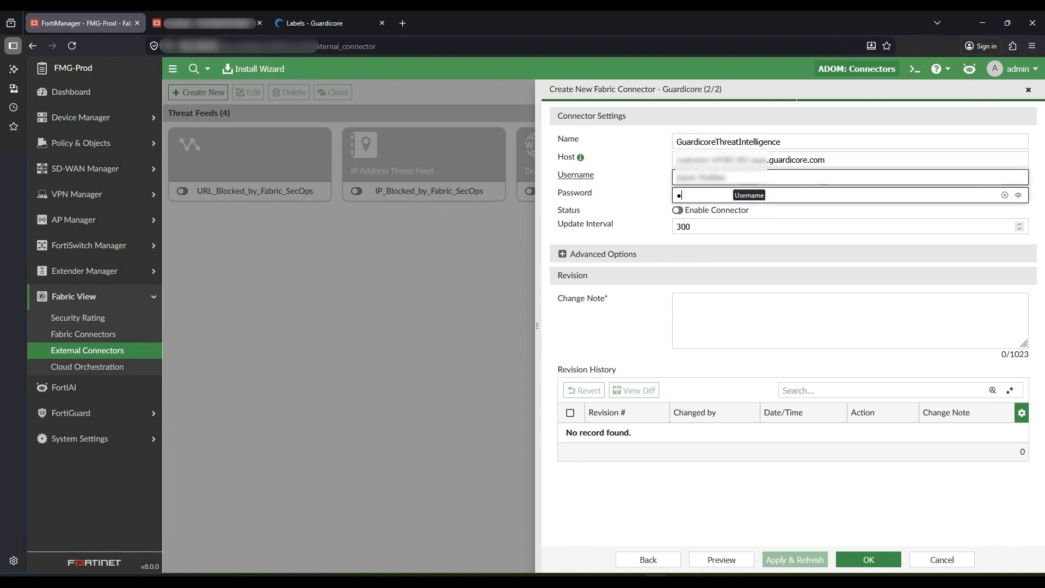
click(677, 210)
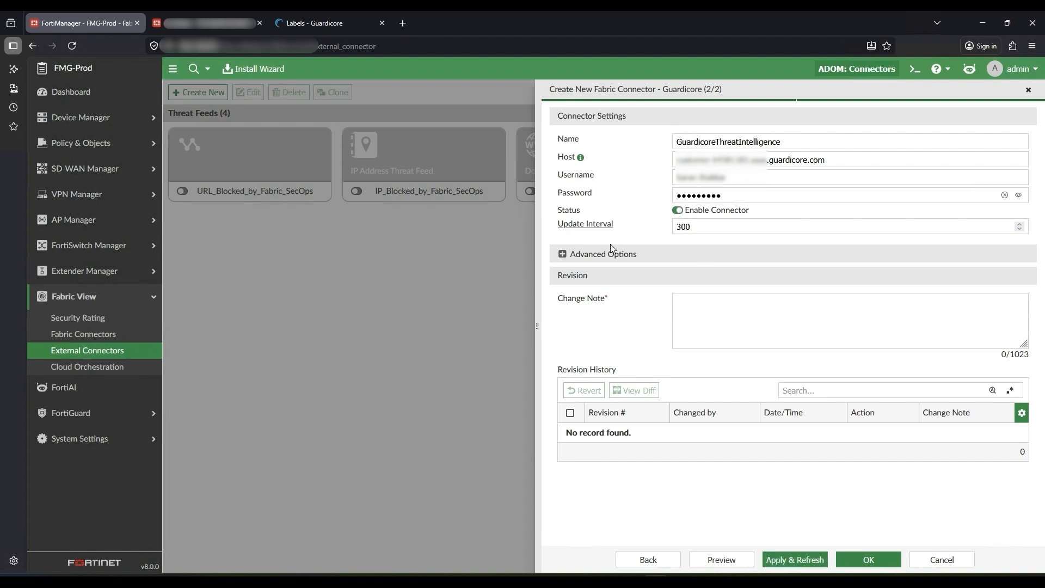
- Expand the advanced options, then apply, refresh and save the new connector with the change note "GC connector created"
click(601, 255)
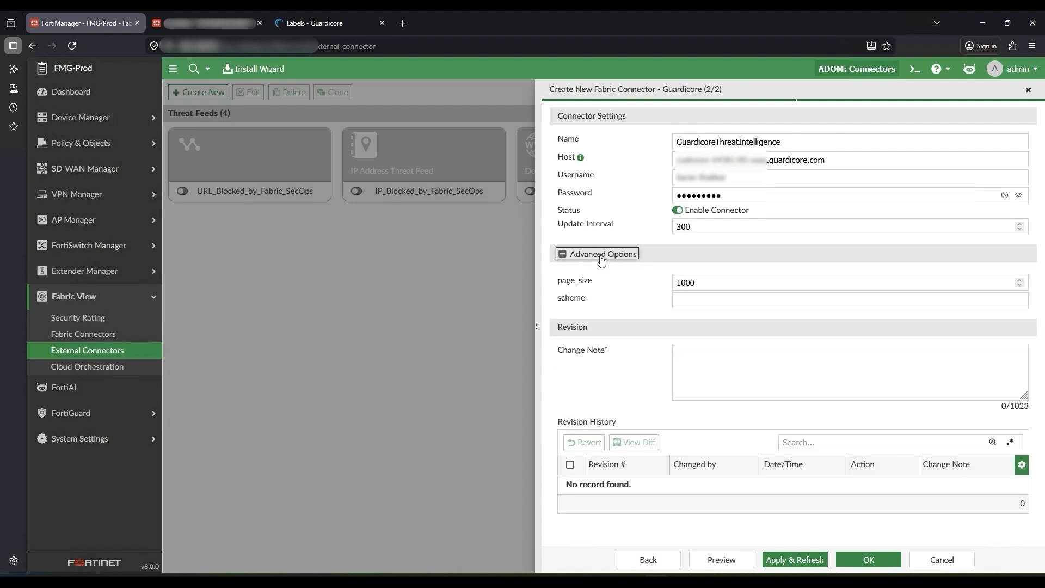
click(705, 375)
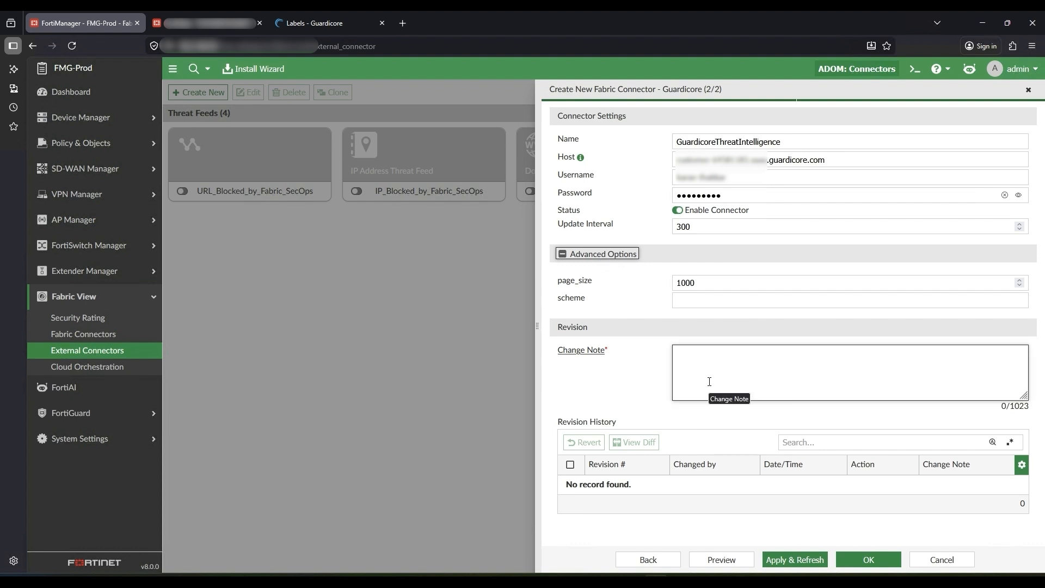
text(Gc connector created)
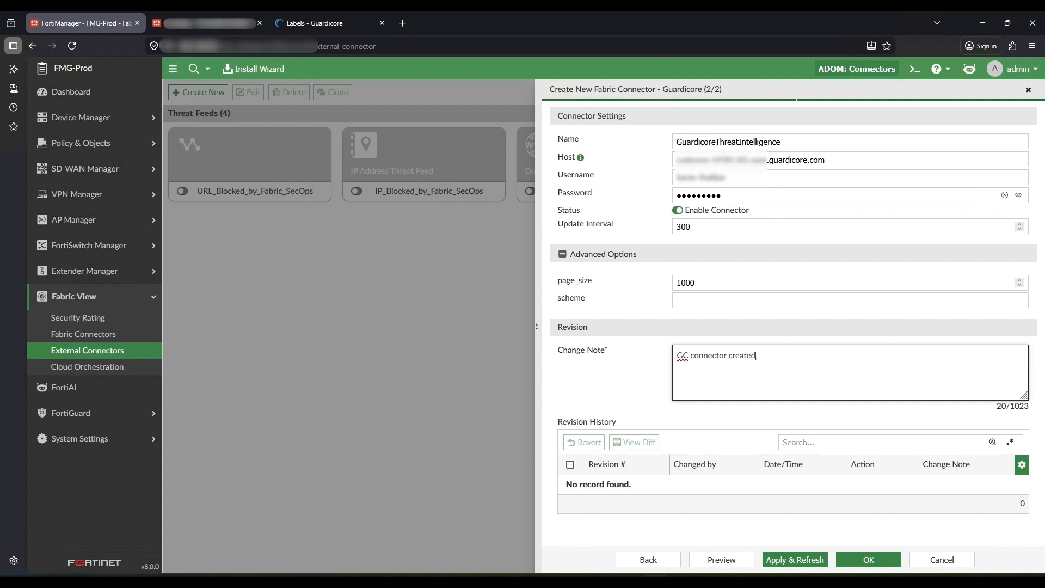
click(819, 561)
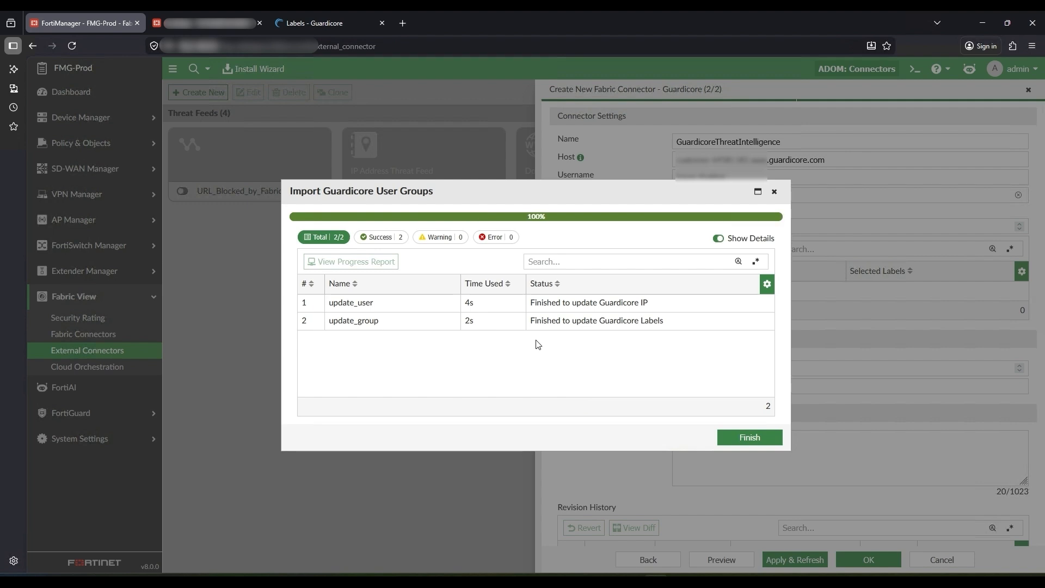
click(757, 442)
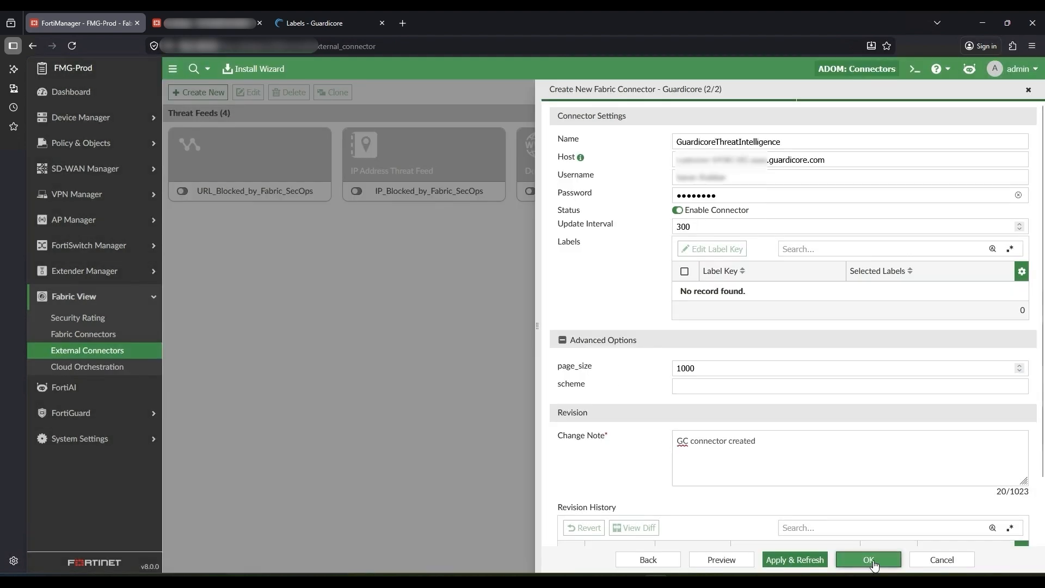
click(873, 559)
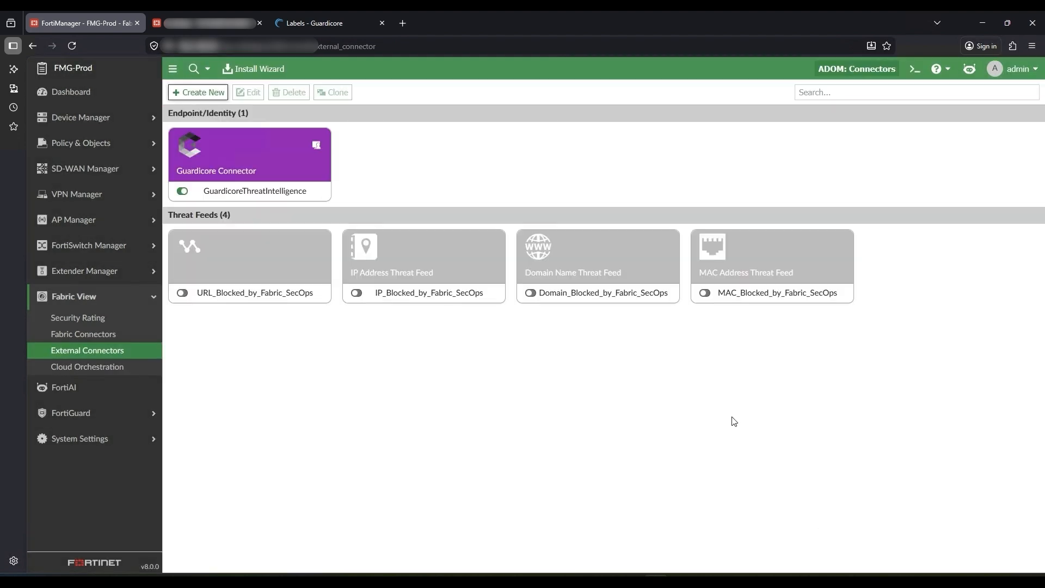
- Edit the Guardicore connector's "Guardicore threat intelligence" label key to select the "Guardicore threat intelligence:top attackers" label
double_click(301, 165)
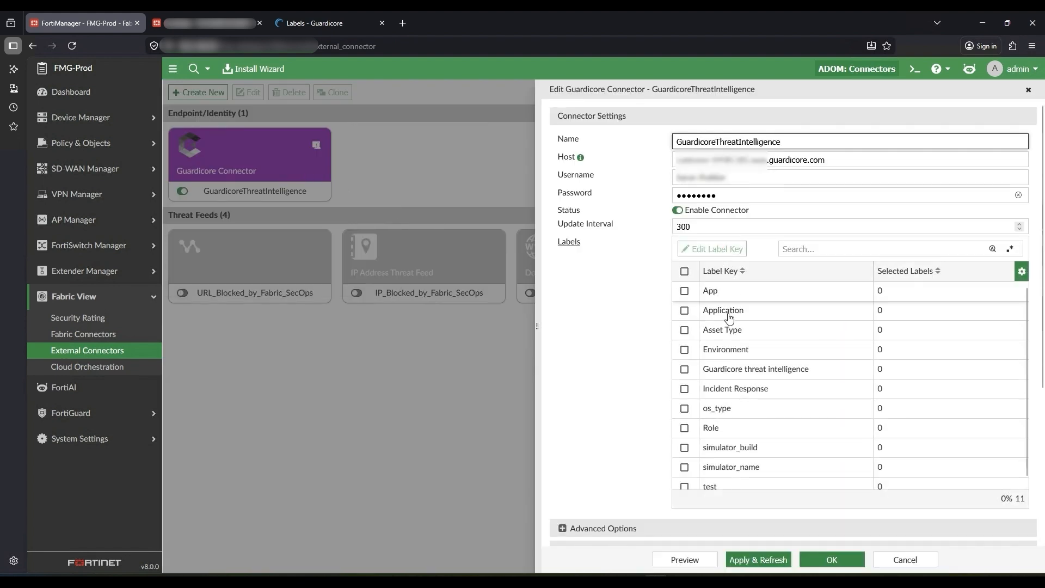
click(751, 369)
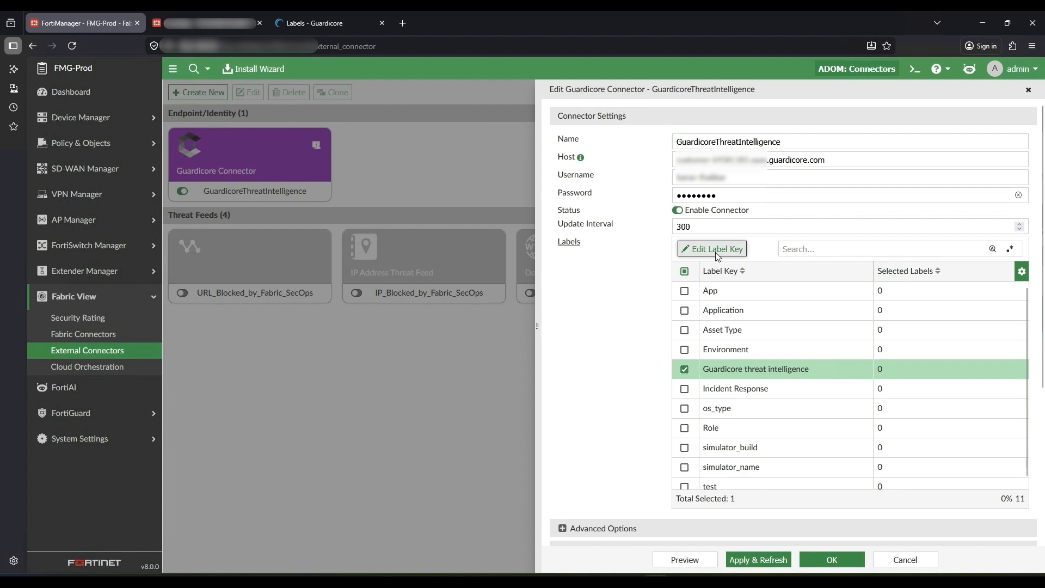
click(712, 249)
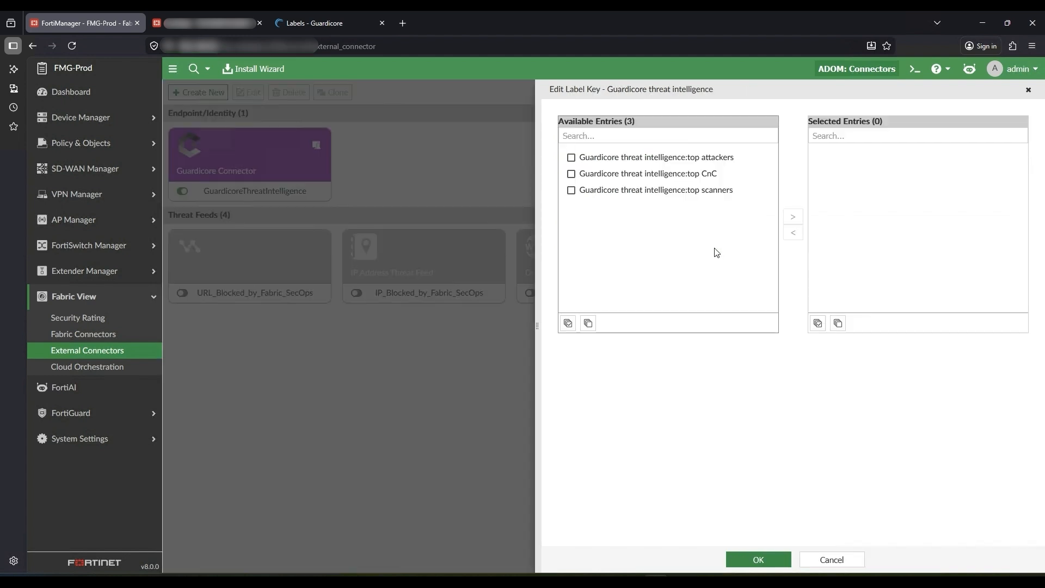
click(668, 160)
click(793, 217)
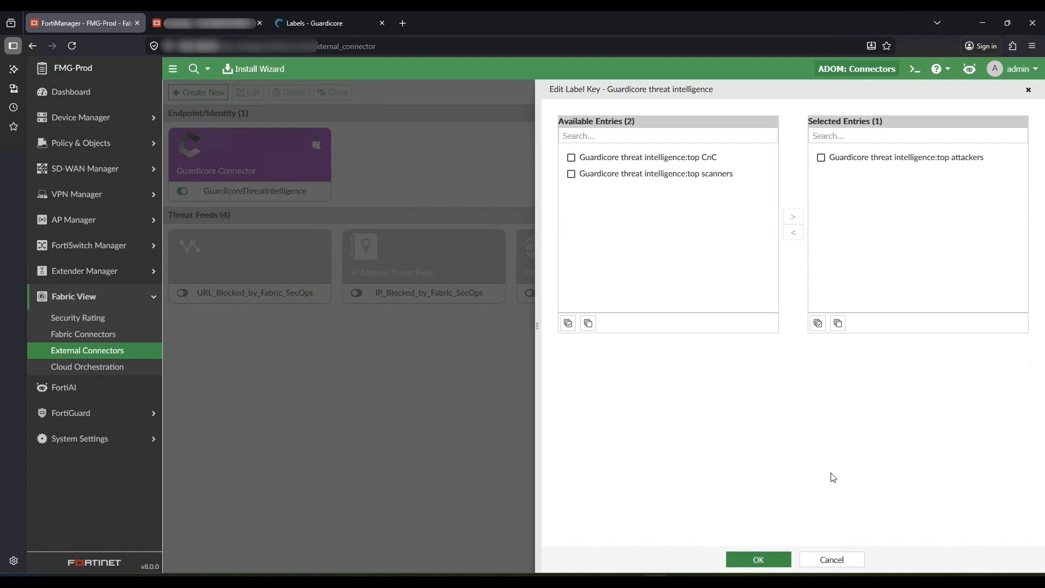
click(784, 560)
- Apply, refresh and save the connector's label selection with the change note "updated gc connector with Threat"
scroll(784, 492, down, 4)
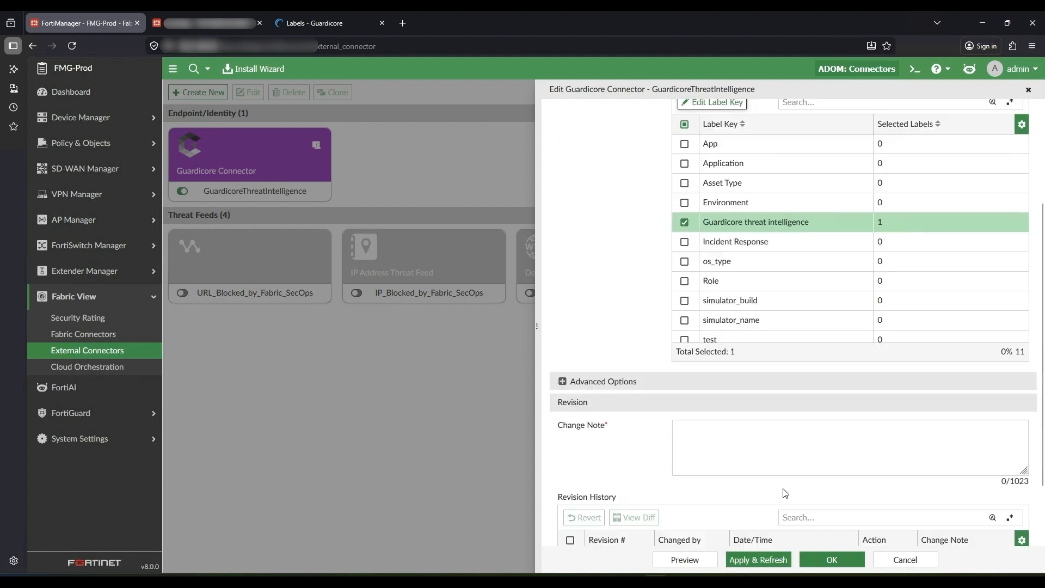
click(765, 446)
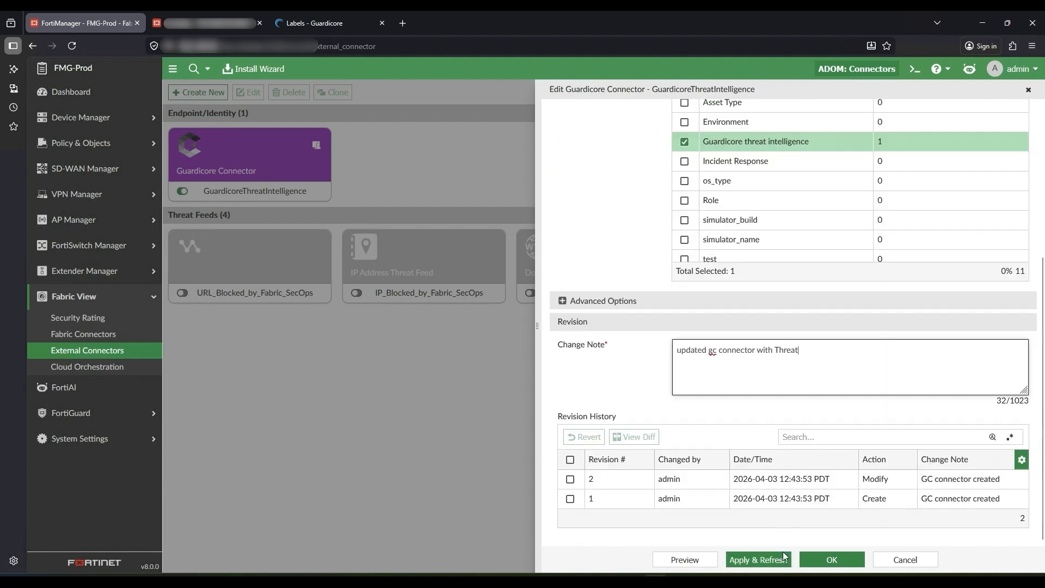
click(784, 555)
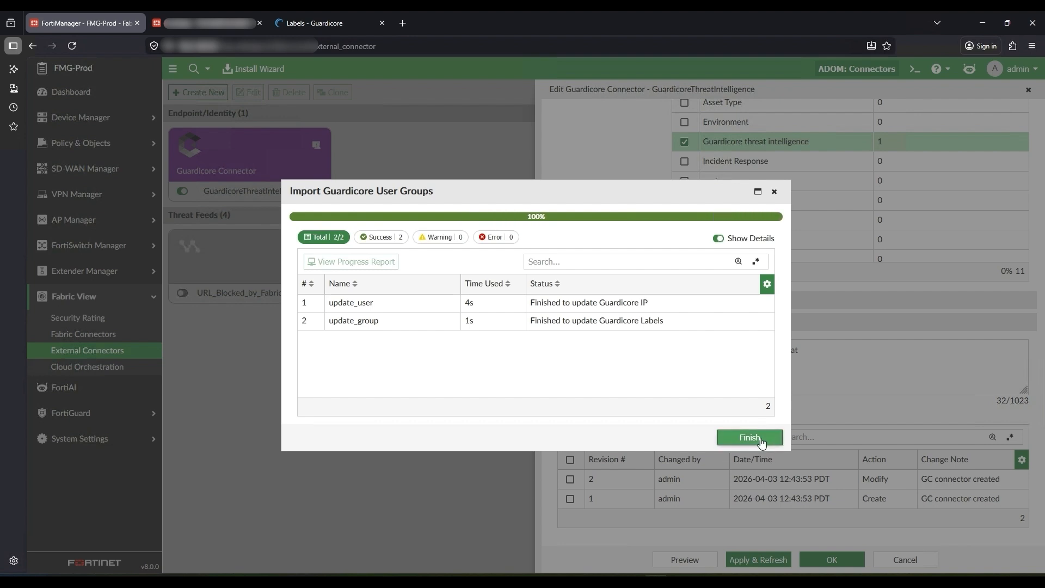
click(760, 438)
click(843, 559)
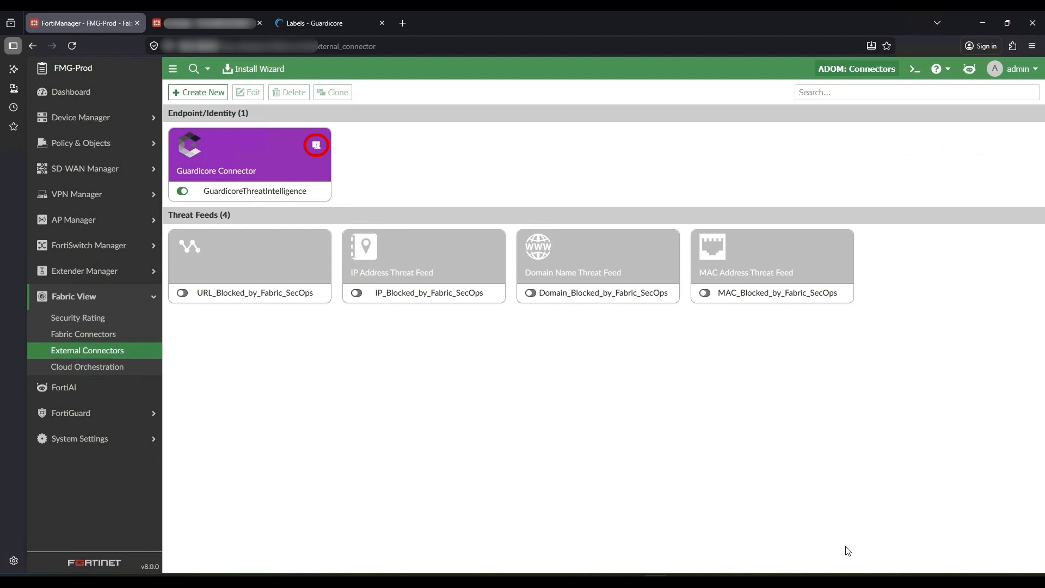
- Inspect the top attackers group in the GuardicoreThreatIntelligence connector's monitor and close it
click(316, 145)
click(547, 131)
click(547, 131)
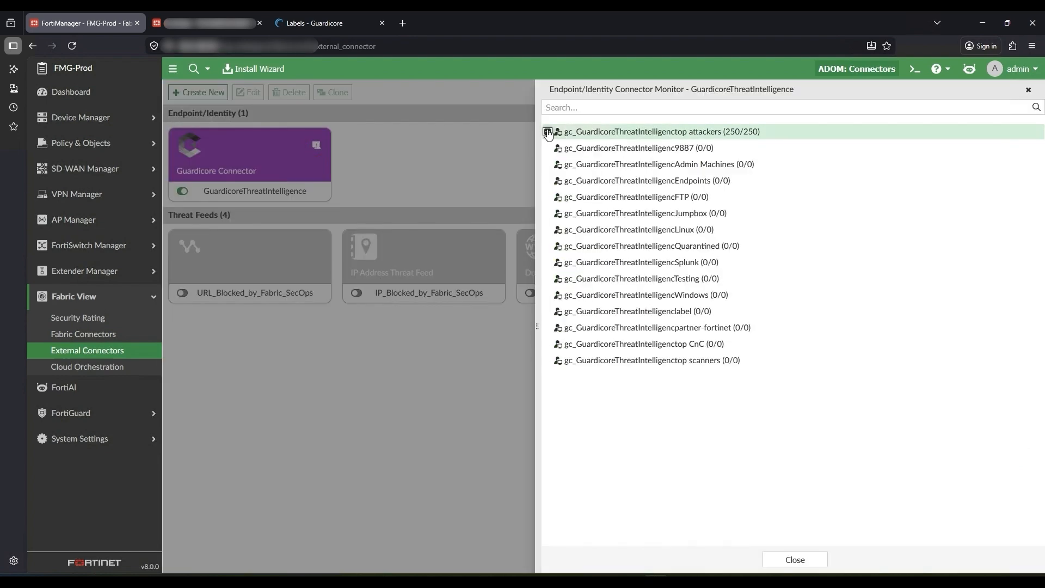
click(805, 562)
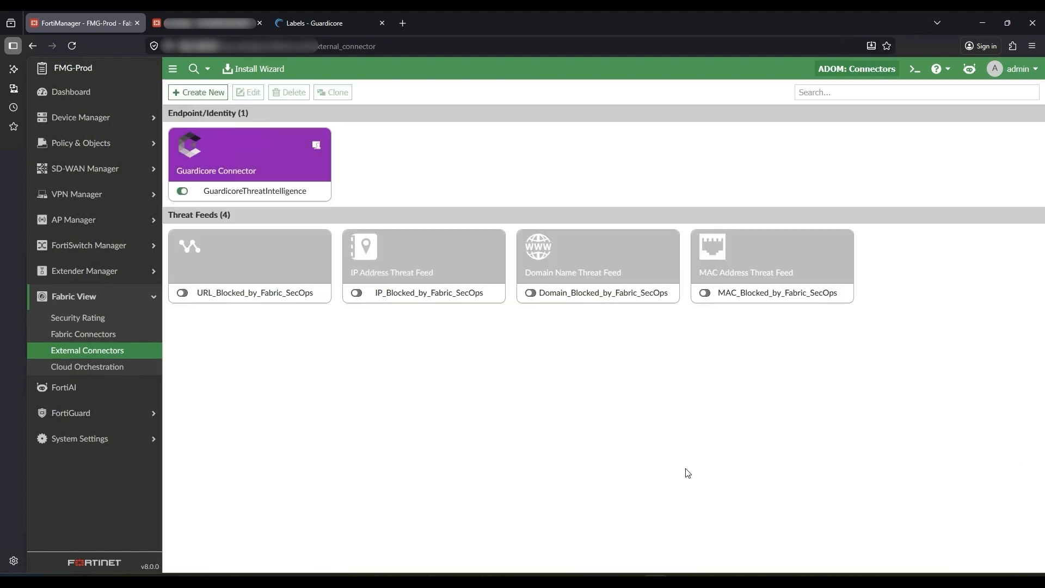
- Start a new firewall address object named Guardicore-Intelligence
click(119, 142)
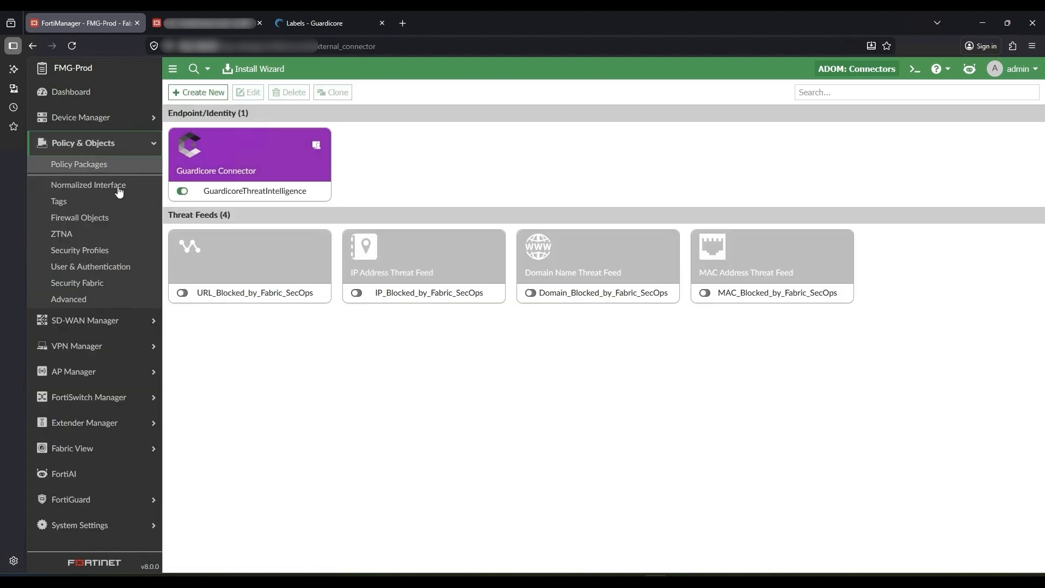
click(114, 218)
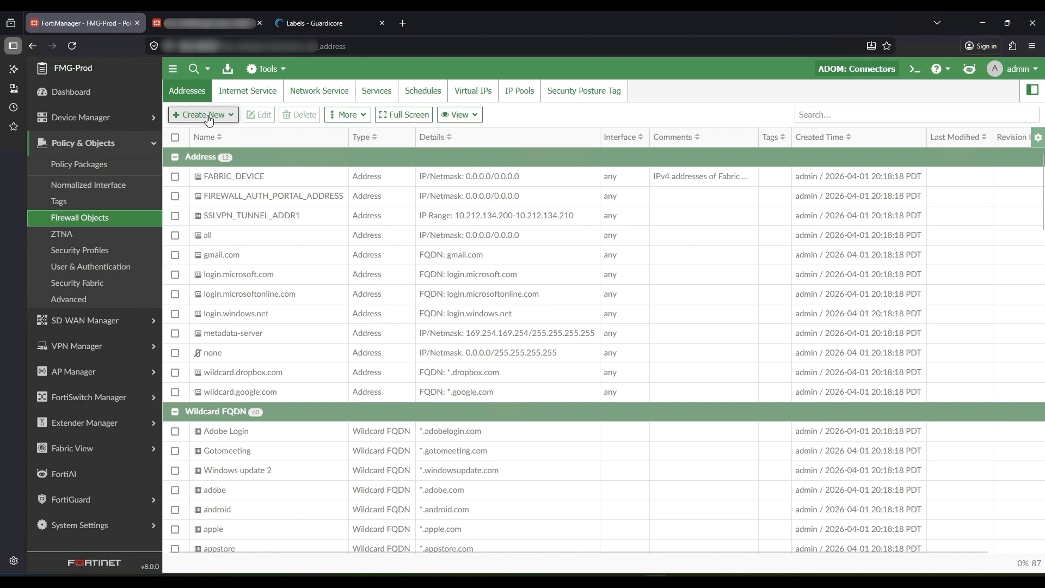
click(209, 117)
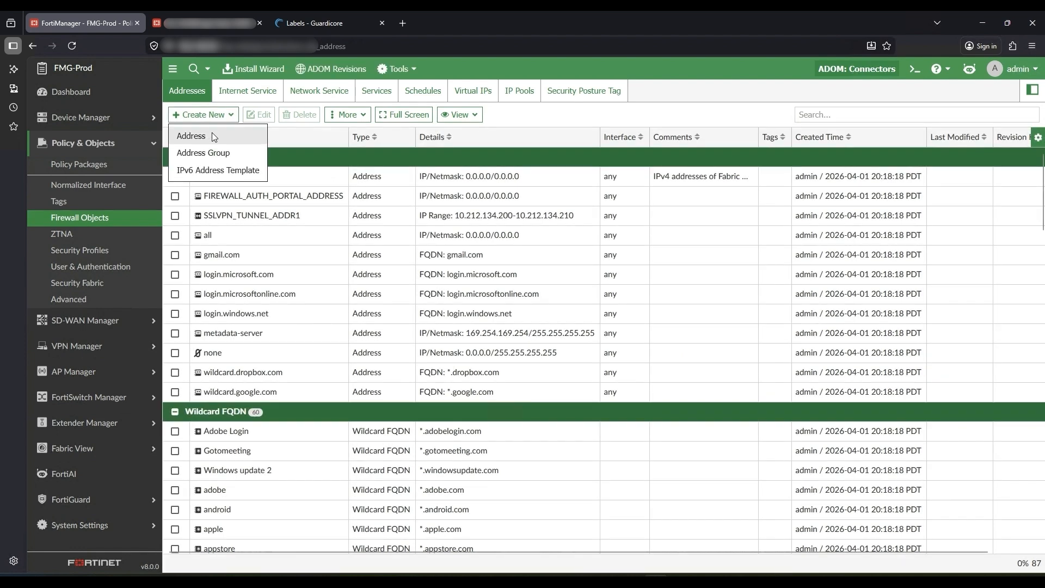
click(213, 137)
click(723, 142)
text(Guardicore-Intelligence)
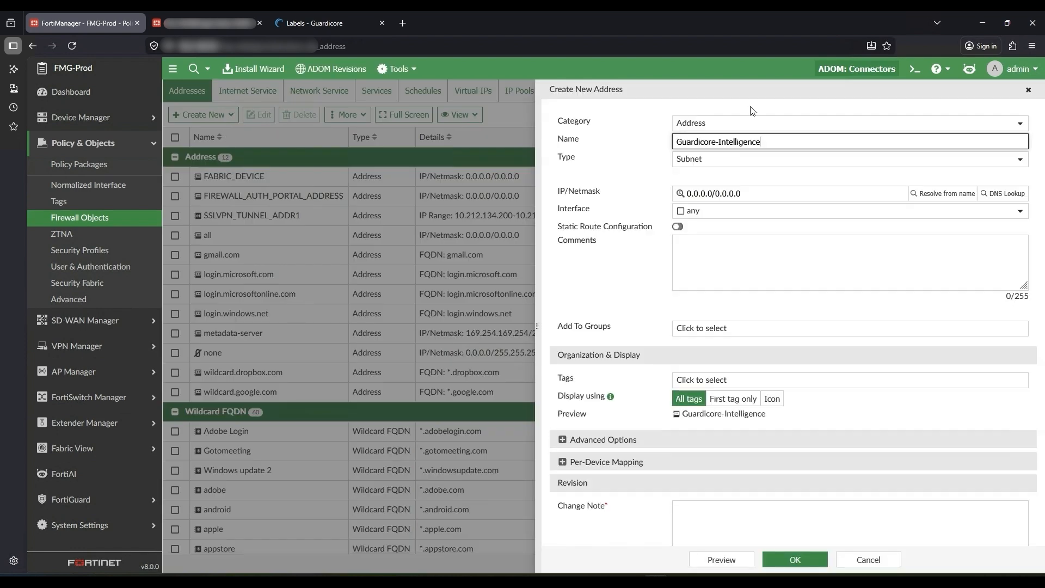
- Make the address Dynamic with sub type Fortinet Single Sign-On (FSSO) and assign the FSSO group "gc_GuardicoreThreatIntelligenctop attackers"
click(737, 166)
click(743, 289)
click(742, 193)
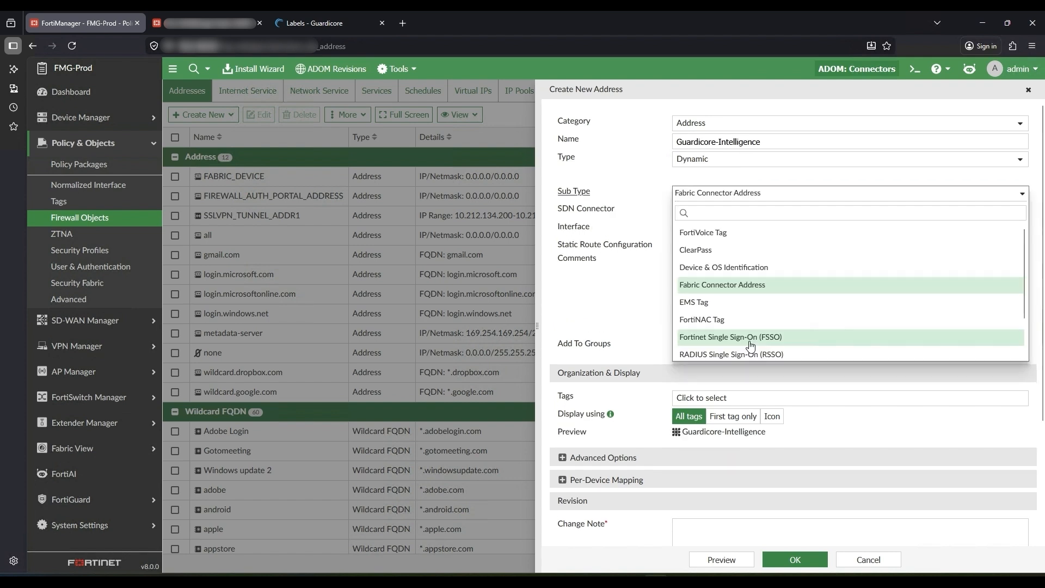
click(751, 337)
click(711, 211)
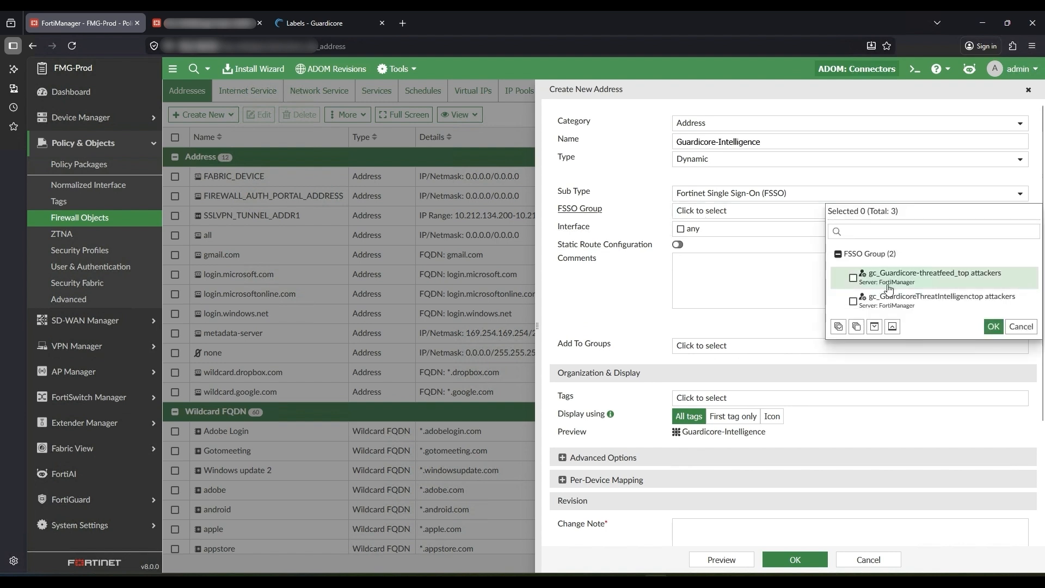
click(890, 301)
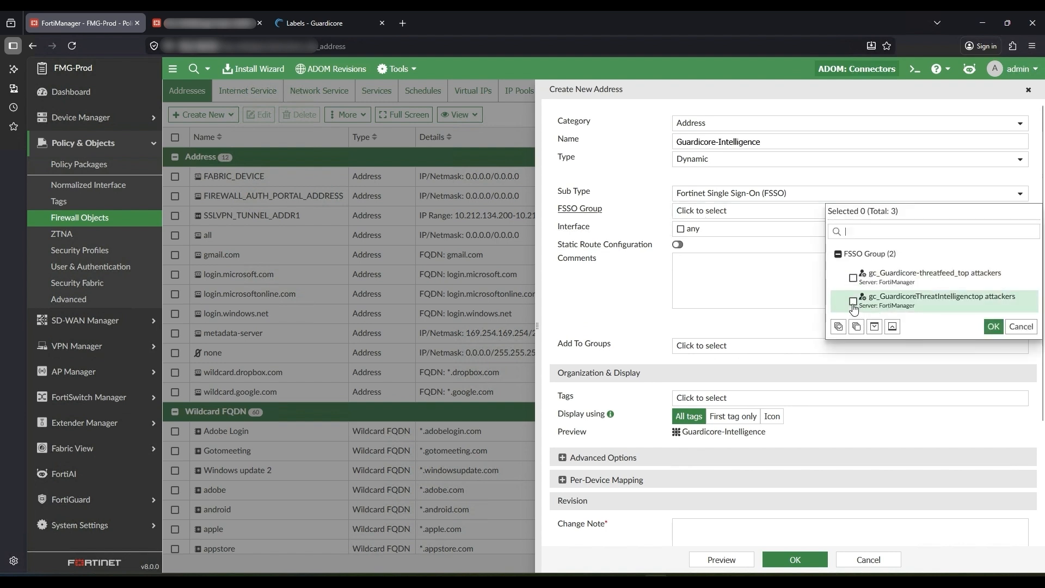
click(993, 326)
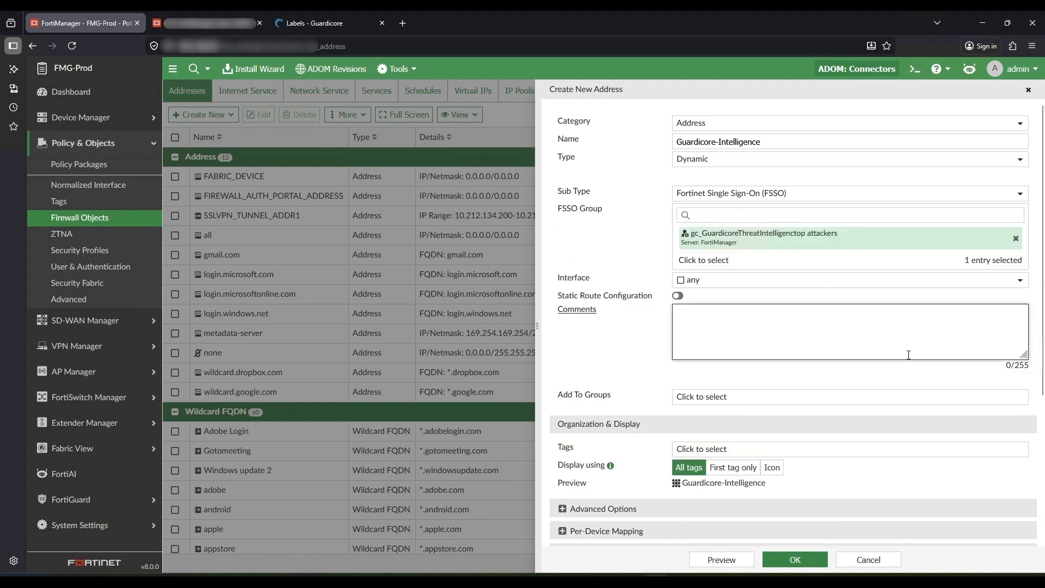
- Save the Guardicore-Intelligence address with the change note "GC object created"
text(GC object created)
scroll(774, 450, down, 2)
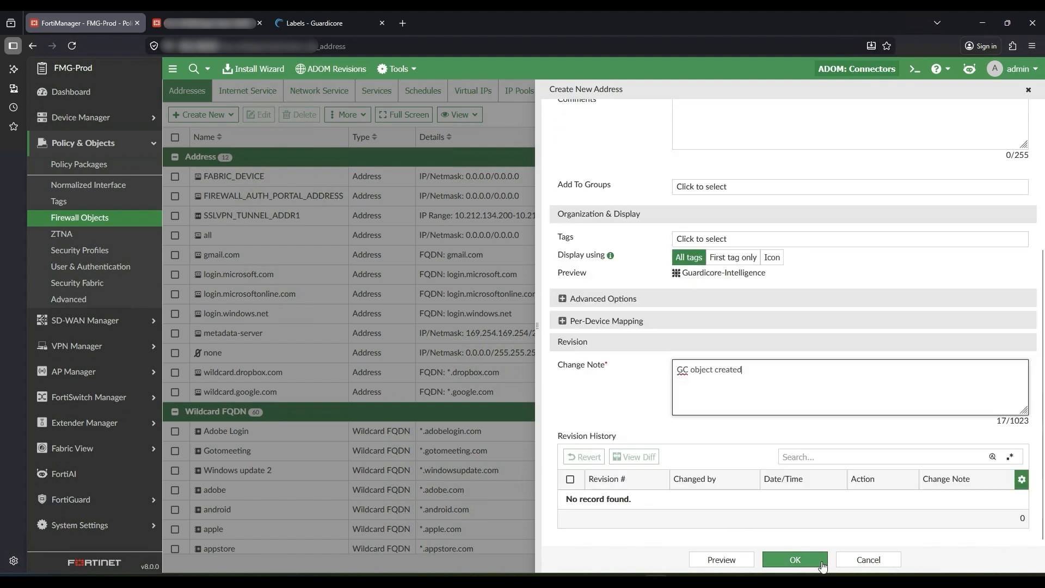
click(795, 559)
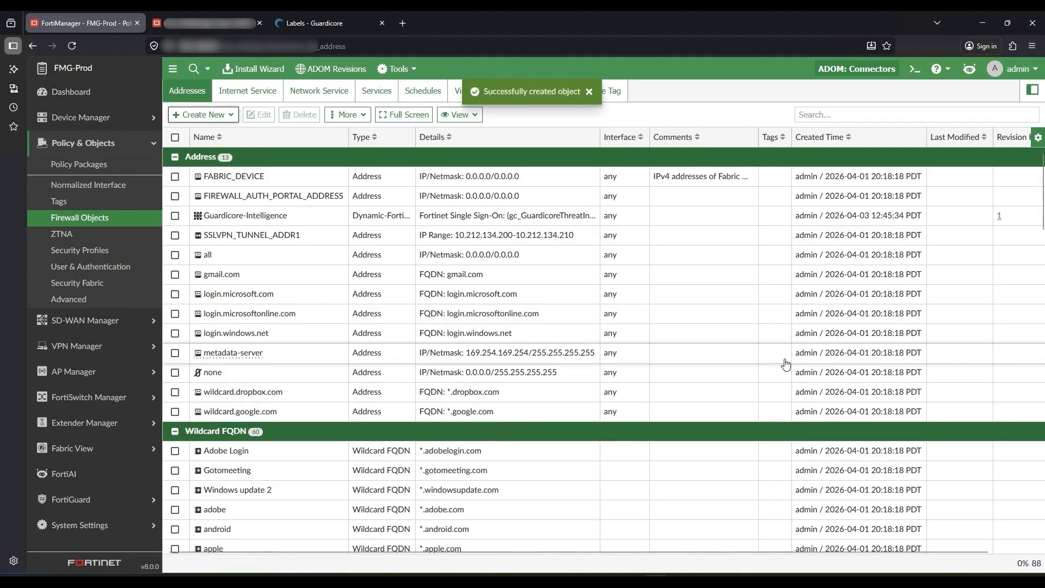
- Add the FortiGate-VM64 device as an installation target of the default policy package
click(91, 165)
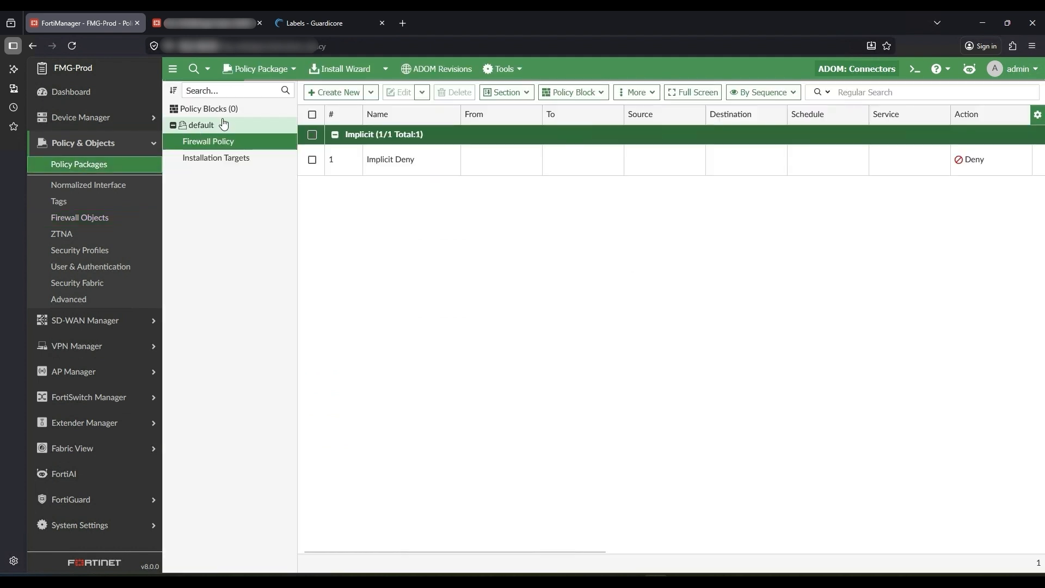
click(216, 157)
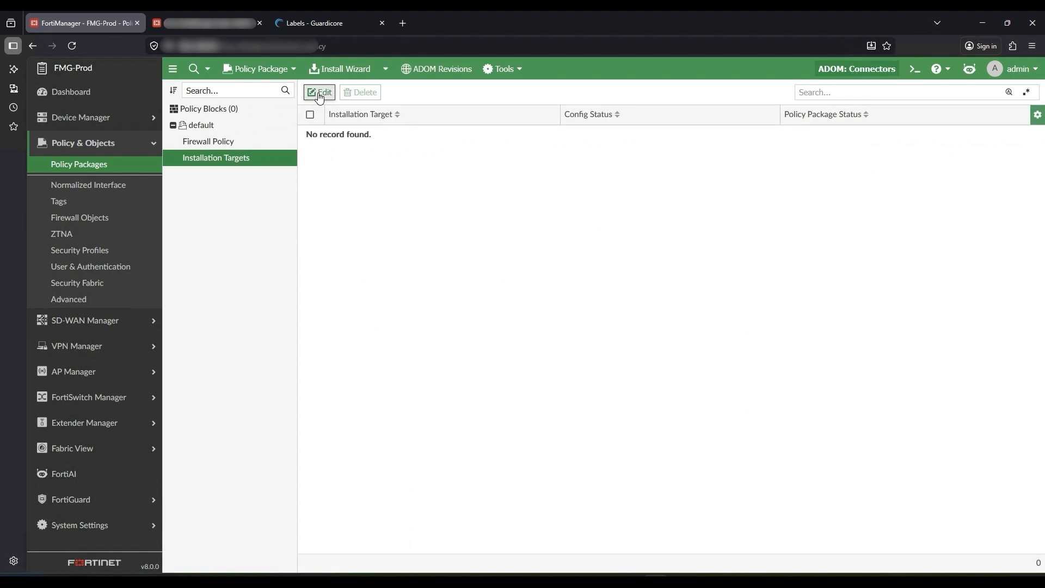
click(320, 92)
click(500, 159)
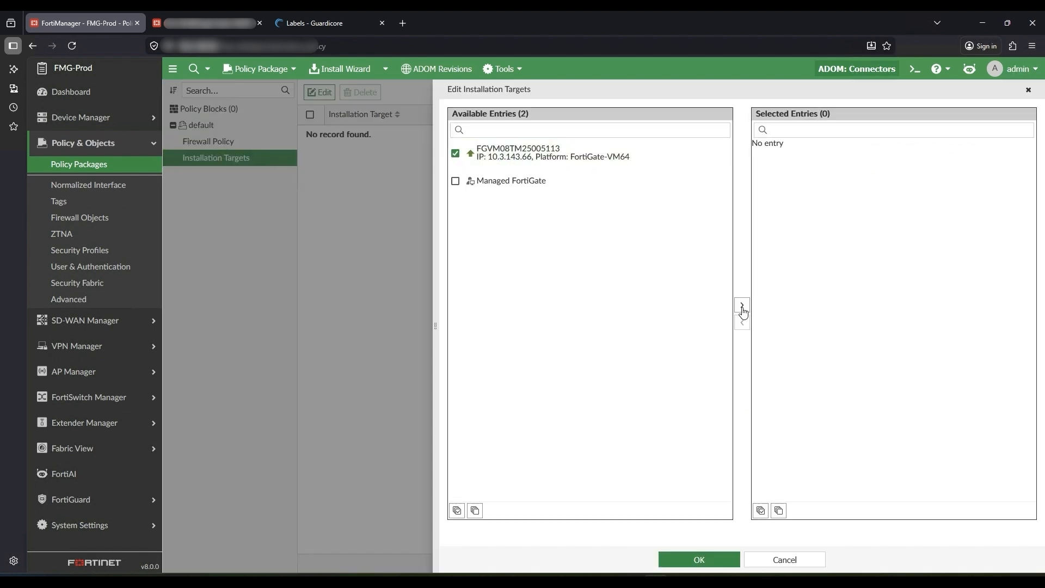
click(742, 306)
click(706, 556)
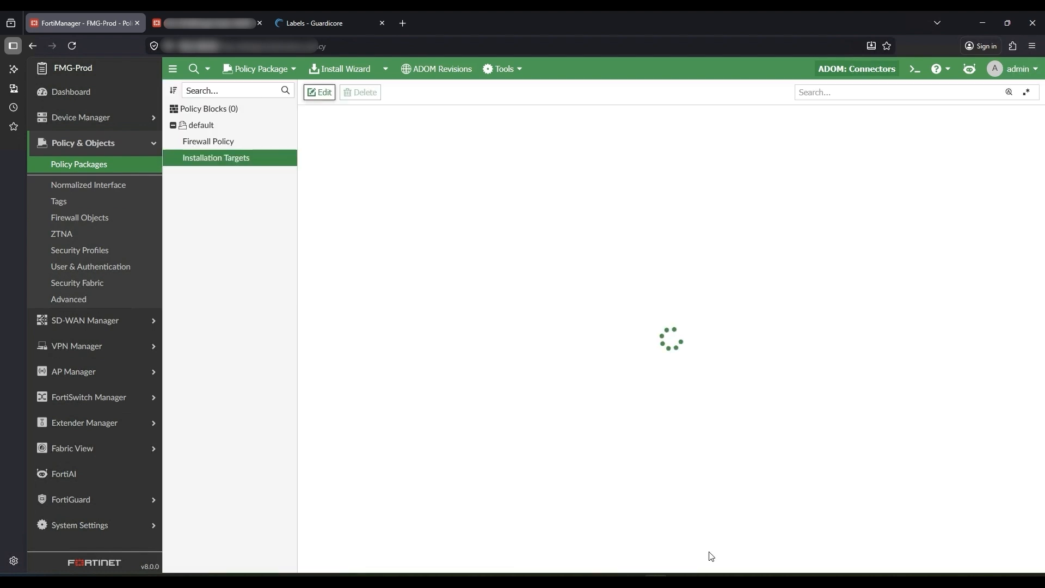
- Start a new firewall policy in the default package with ID 01 and the name AllowGuardicoreToInternet
click(220, 144)
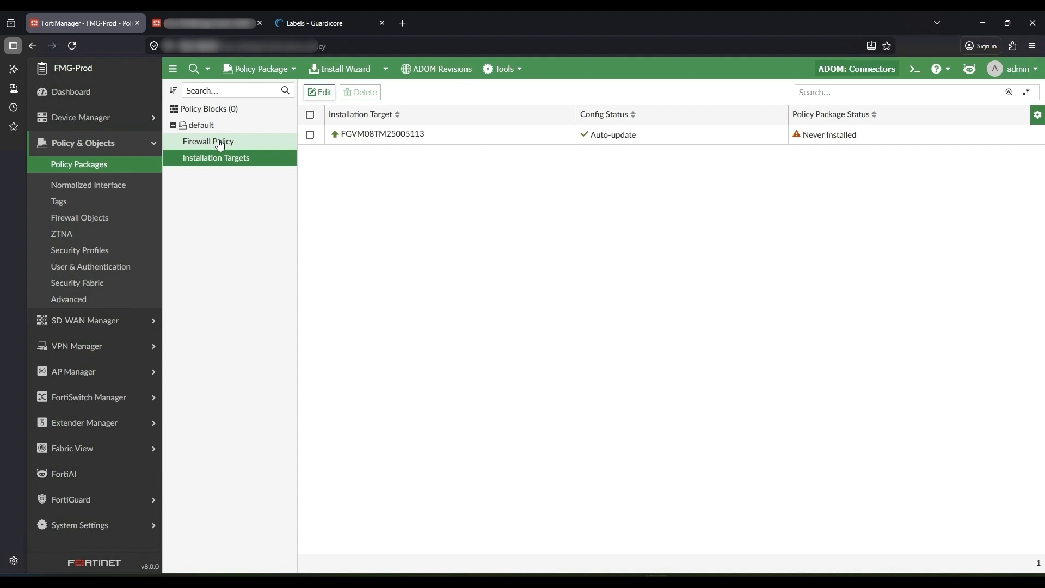
click(311, 92)
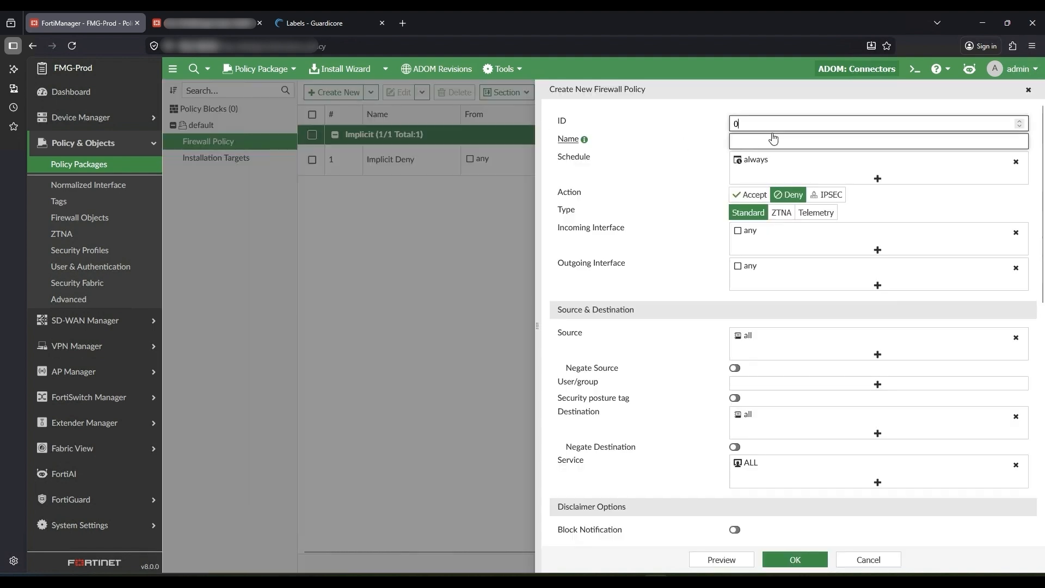
click(764, 125)
text(1)
click(754, 140)
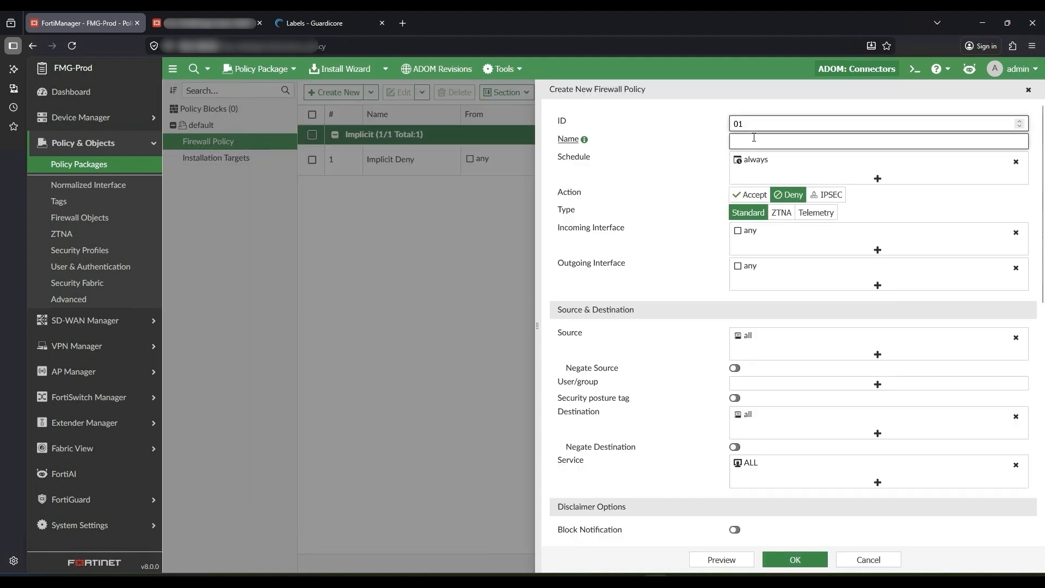
text(AllowGuardicoreToInternet)
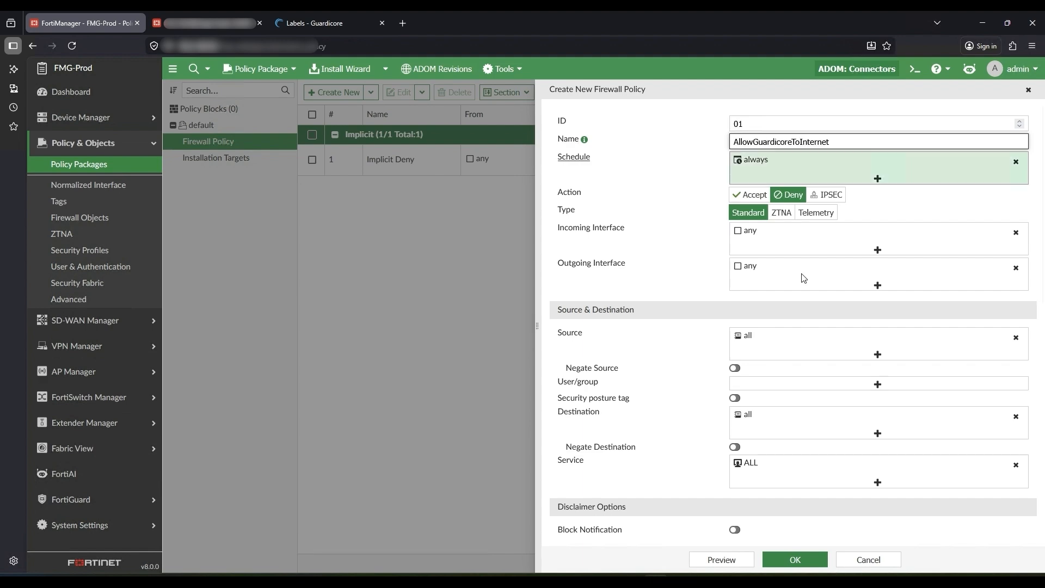
- Set the policy's source to the Guardicore-Intelligence address
click(796, 342)
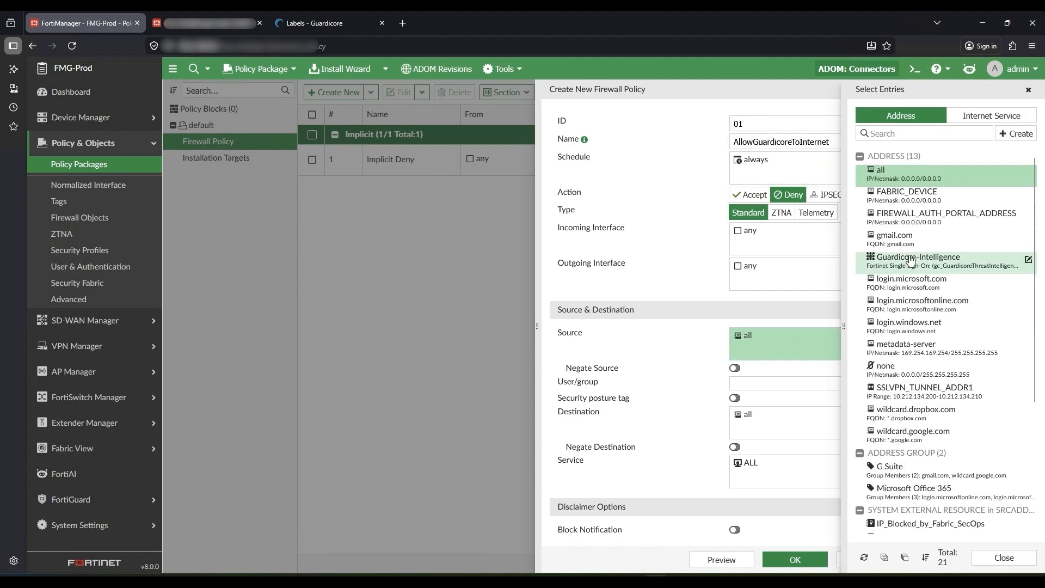
click(909, 261)
click(750, 466)
- Save the new firewall policy with the change note "GC allow to internet"
scroll(750, 466, down, 7)
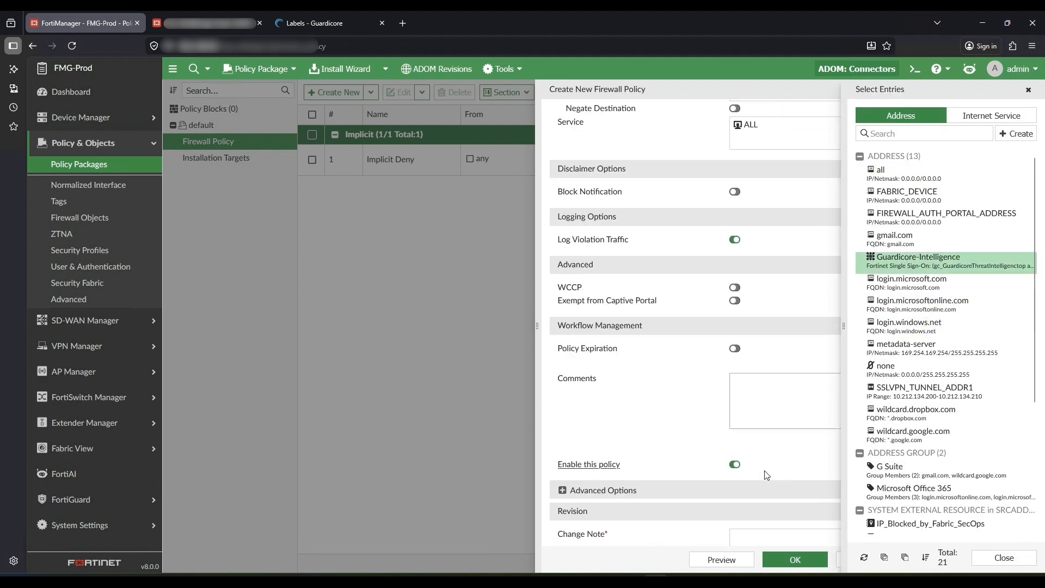
scroll(767, 495, down, 1)
click(768, 495)
text(GC allow to internet)
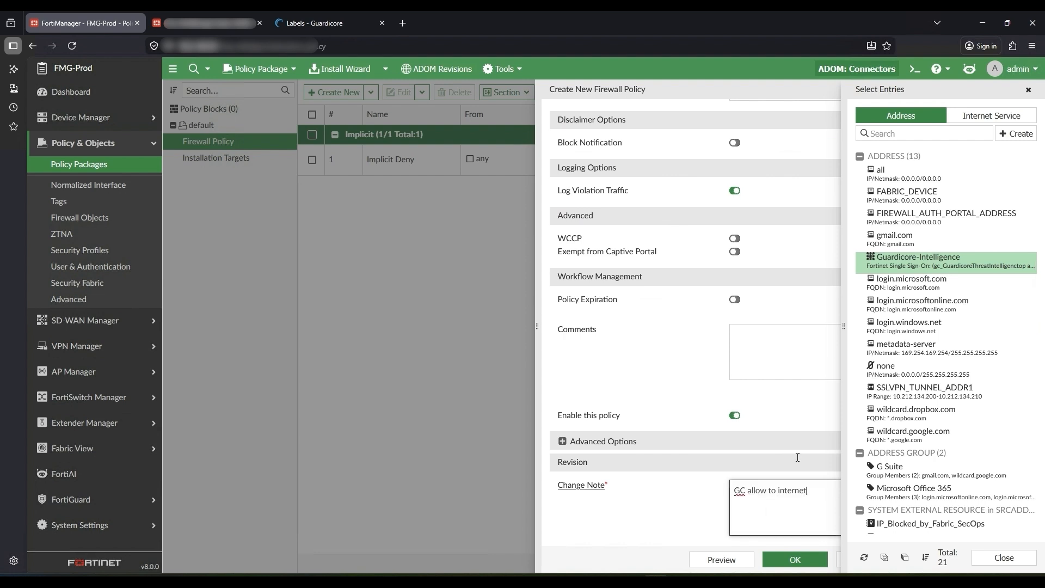
click(986, 558)
scroll(824, 476, down, 4)
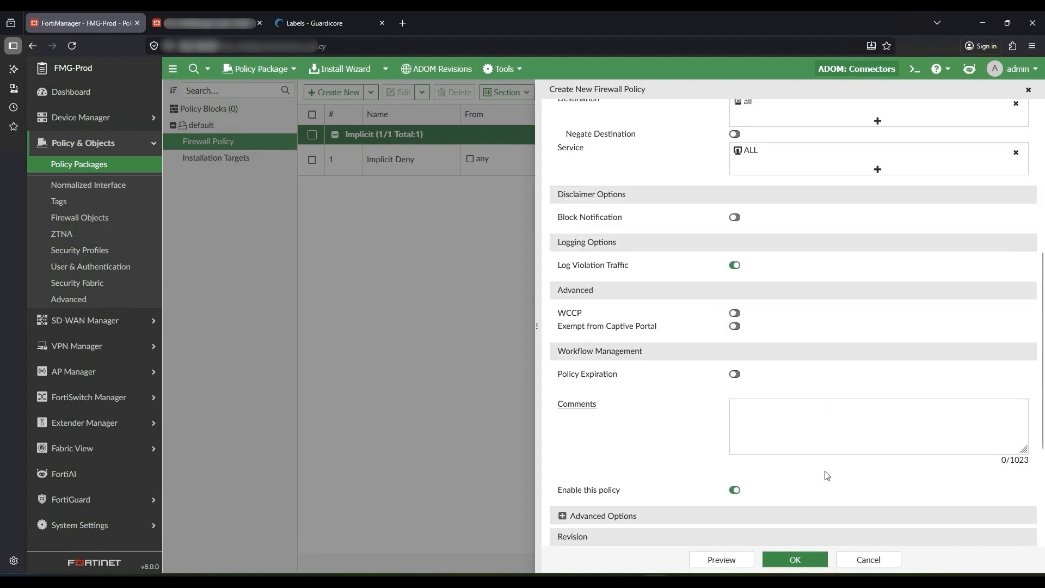
click(800, 557)
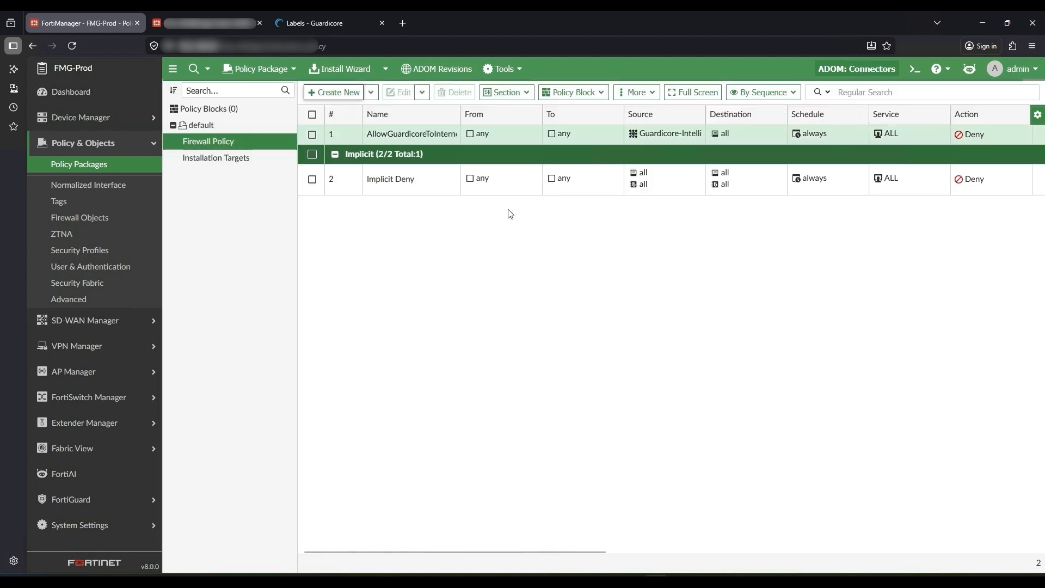
- Install the default policy package and device settings with ADOM revision creation turned off, and finish the wizard
click(347, 69)
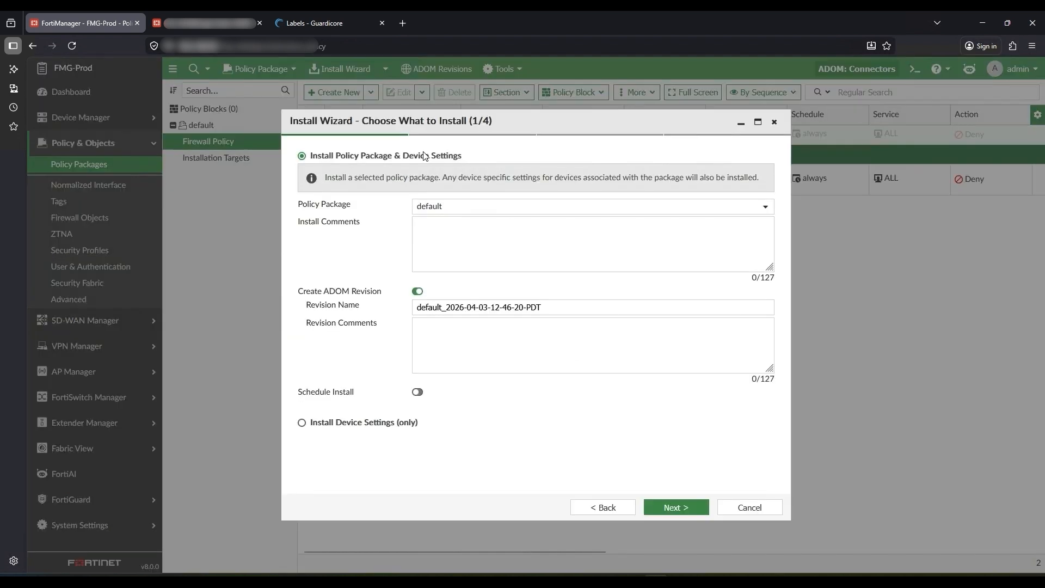
click(417, 291)
click(676, 506)
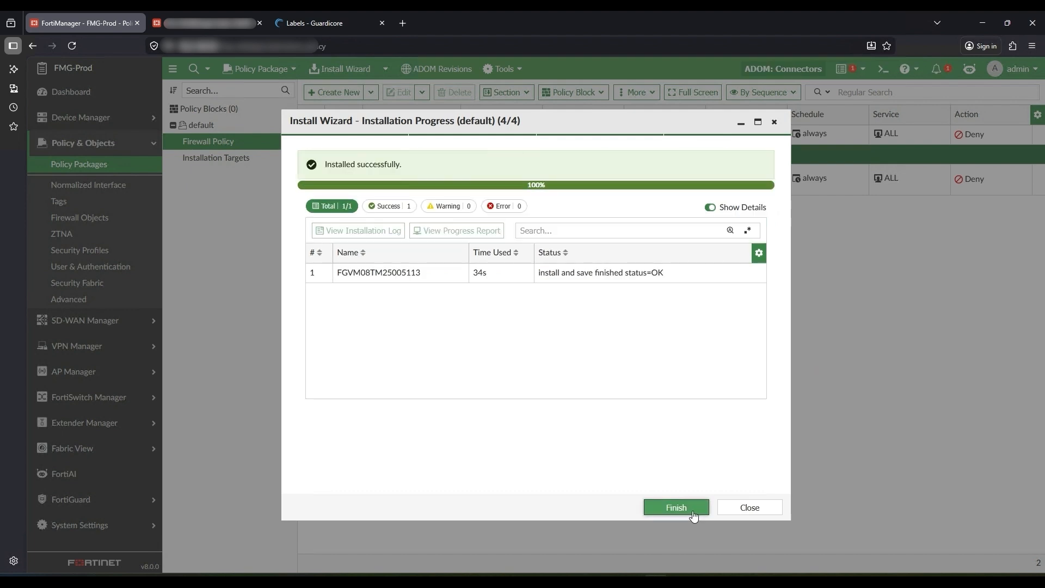
click(675, 507)
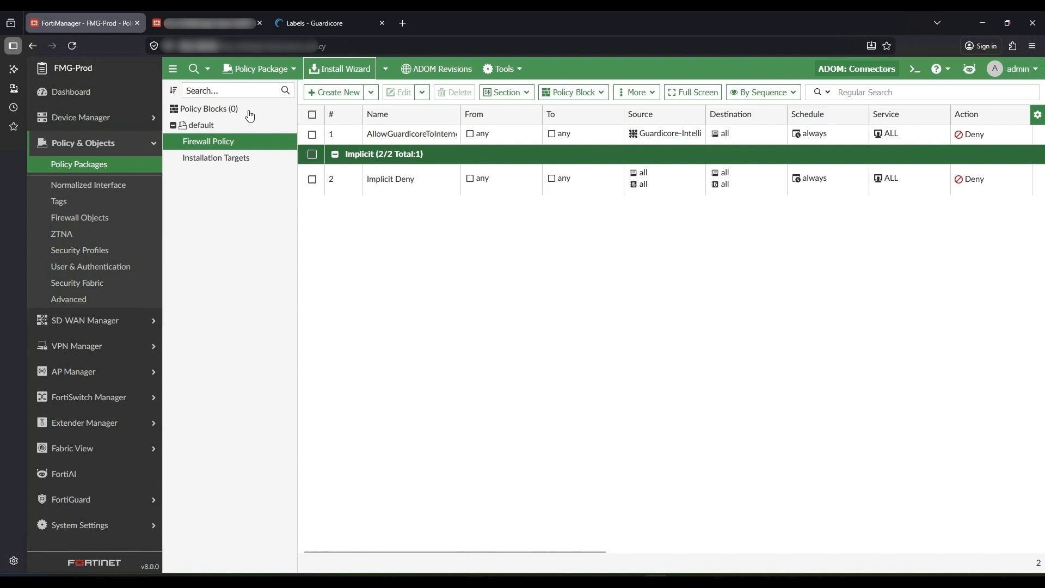
- Switch to the FortiGate and log back in with the saved admin username and password
click(199, 15)
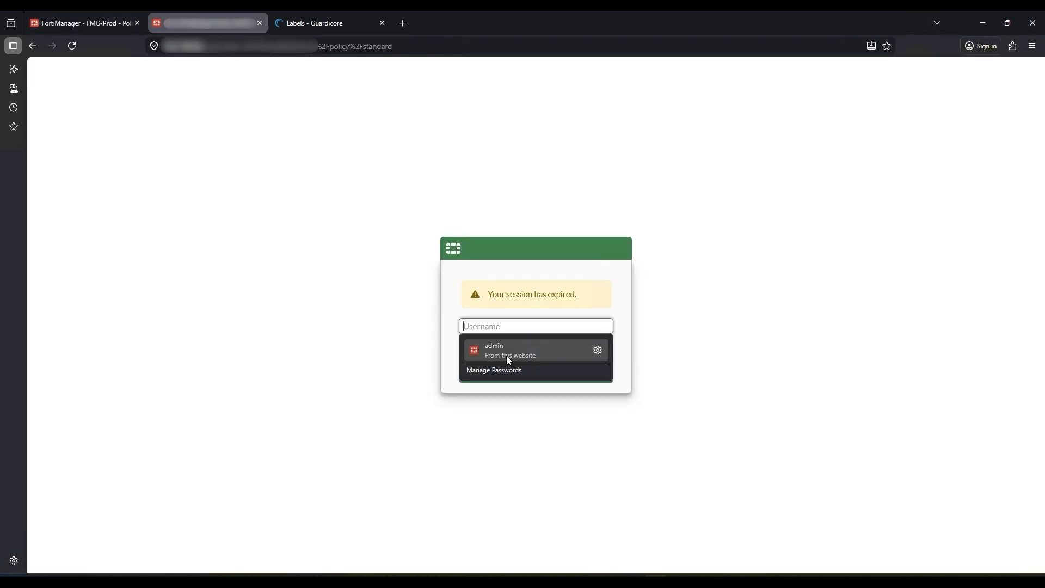
click(506, 354)
click(508, 379)
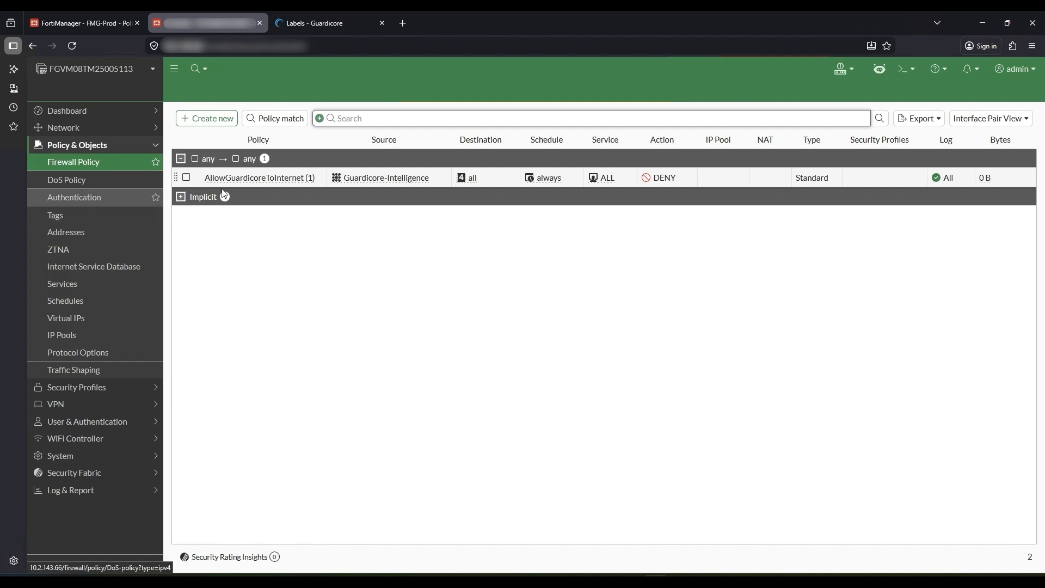
- View the matched addresses of the Guardicore-Intelligence source in the AllowGuardicoreToInternet policy and look through the resolved IP list
mouse_move(365, 181)
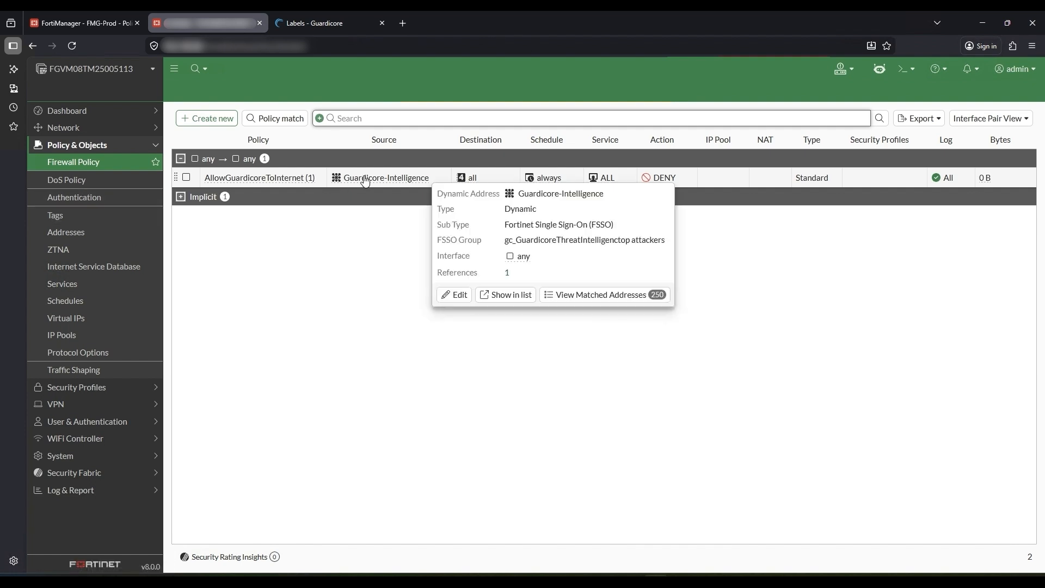
click(549, 301)
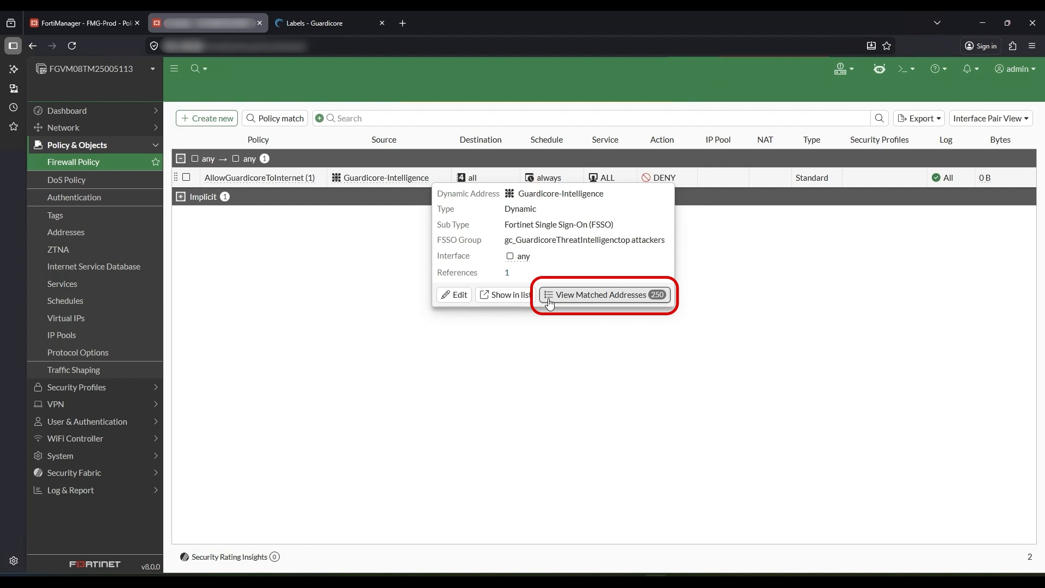
click(549, 301)
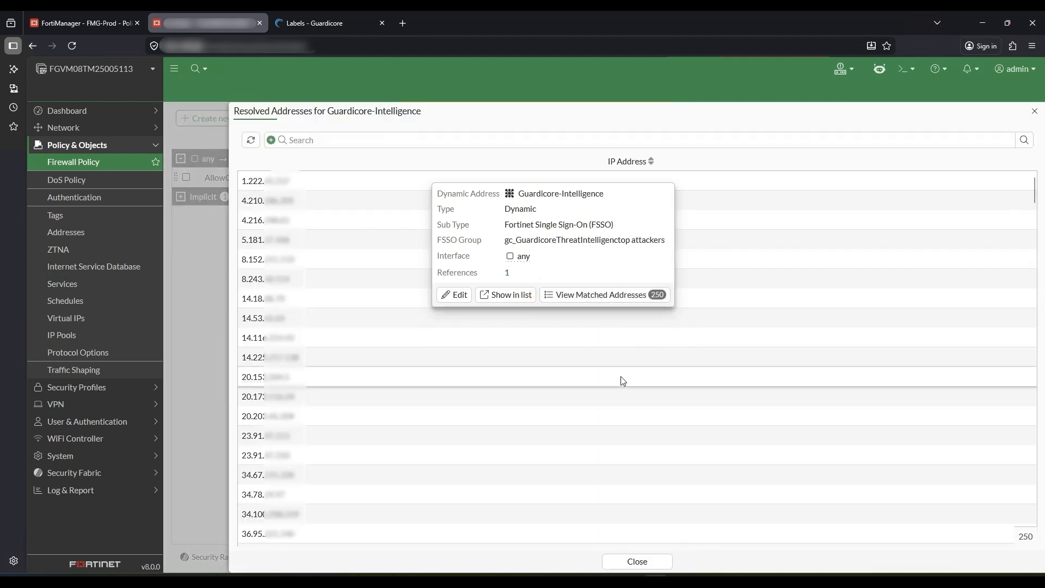
scroll(408, 321, down, 2)
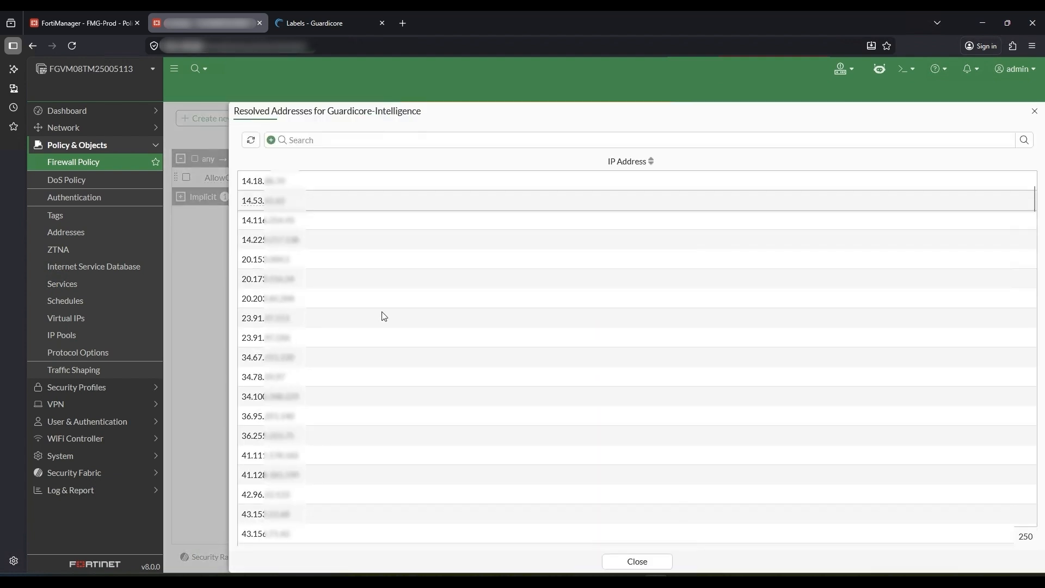
scroll(389, 316, down, 6)
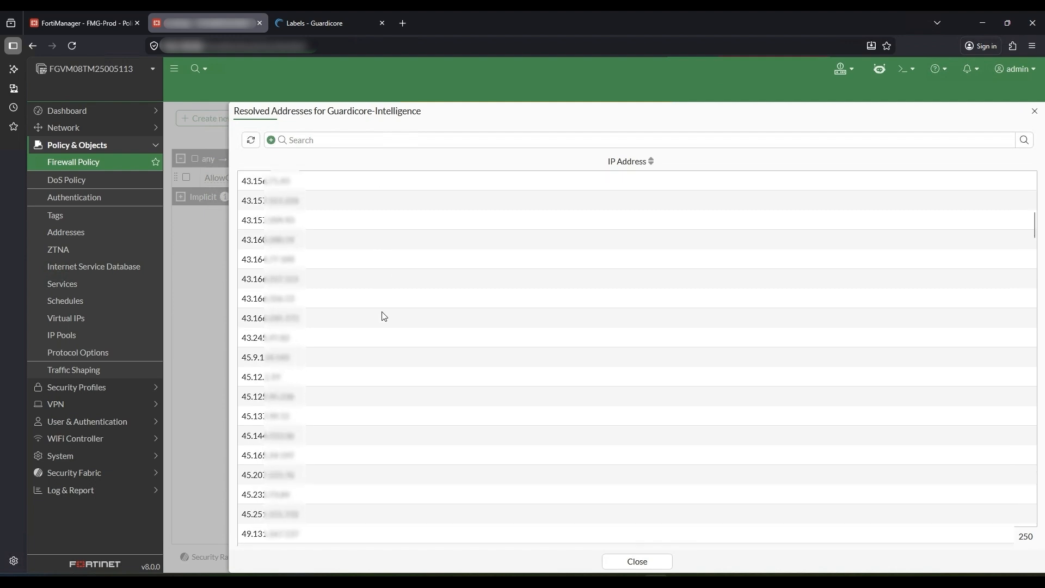
- Open the full criteria of Guardicore's "Guardicore threat intelligence: top attackers" label and search them for an IP address copied from the FortiGate's resolved list
click(298, 16)
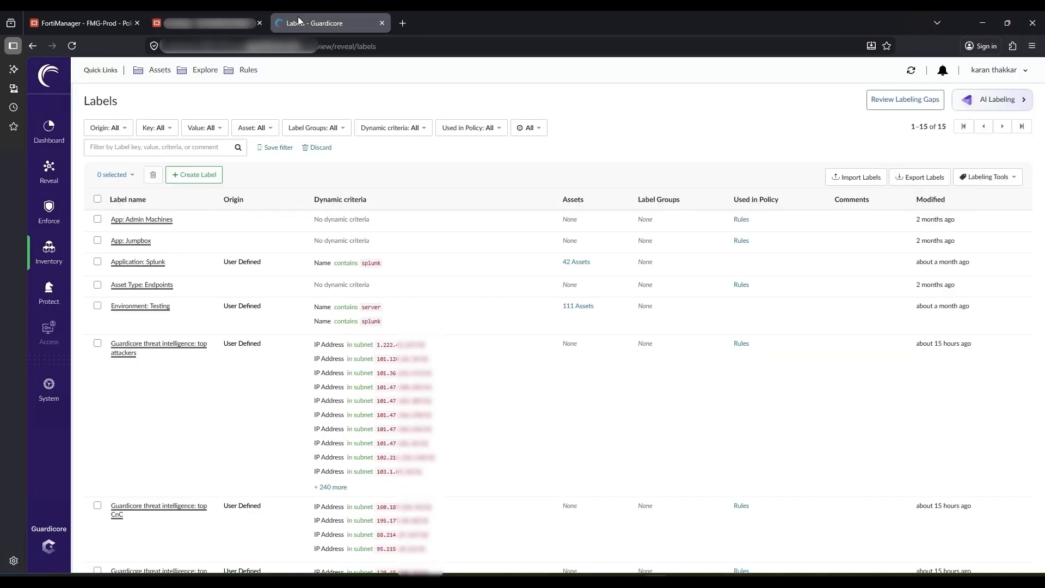
click(340, 487)
click(206, 23)
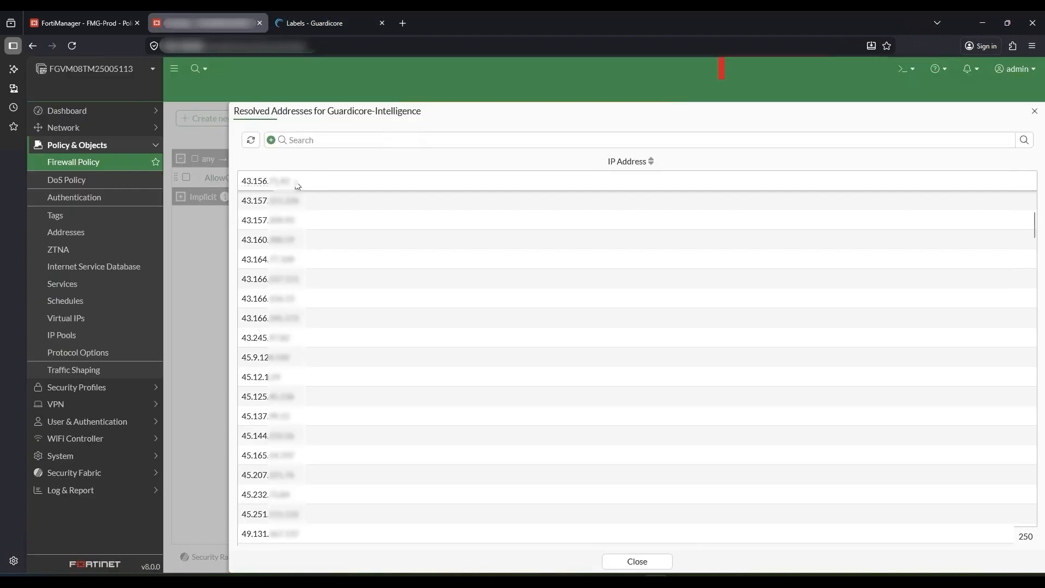
drag(298, 180, 244, 178)
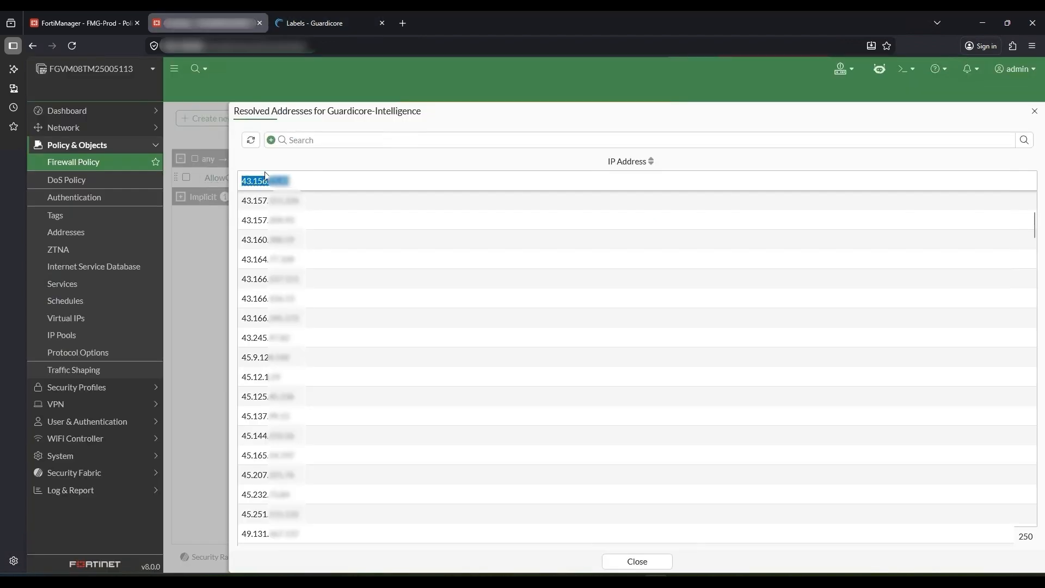
click(313, 19)
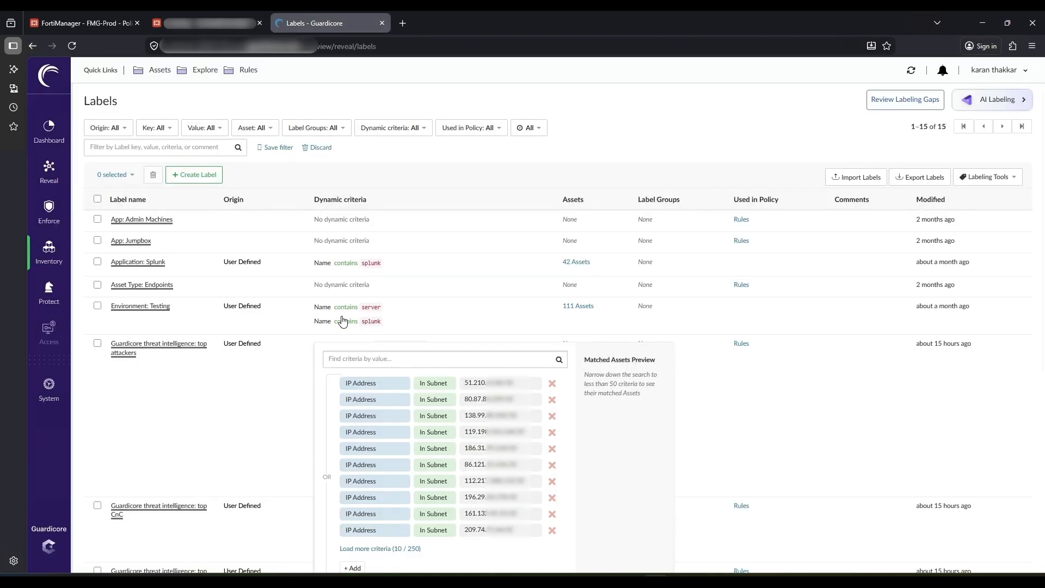
click(370, 360)
key(ctrl+v)
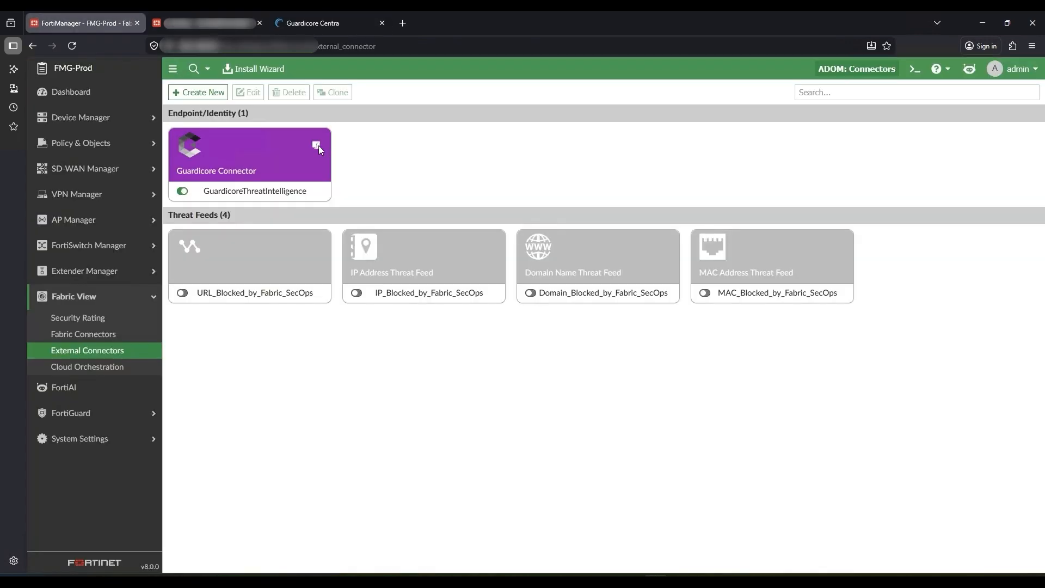
- In FortiManager's external connectors, open the GuardicoreThreatIntelligence monitor, search for the copied IP address and check the top attackers group
click(316, 145)
key(ctrl+v)
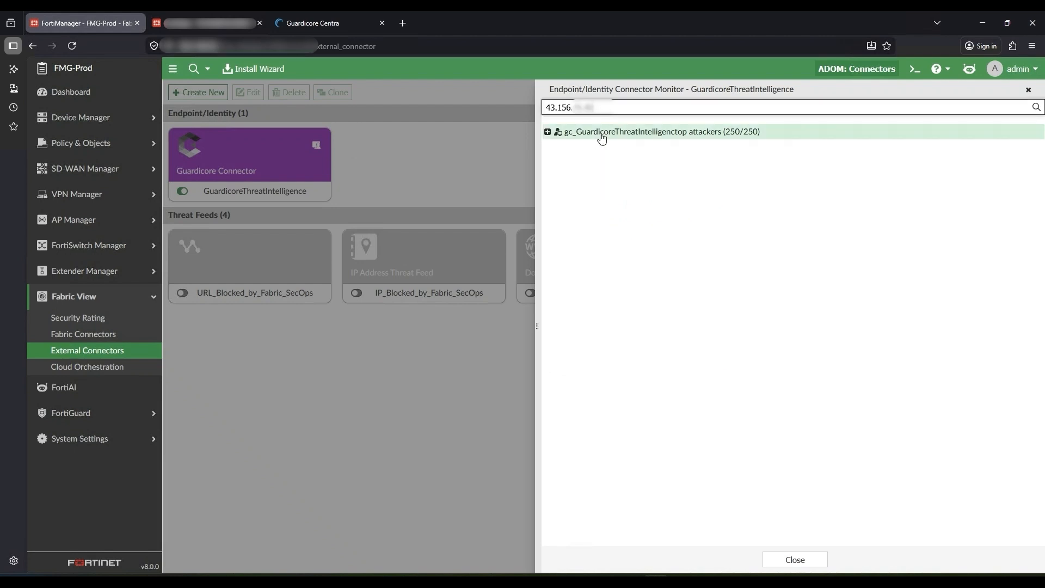
click(547, 131)
click(548, 132)
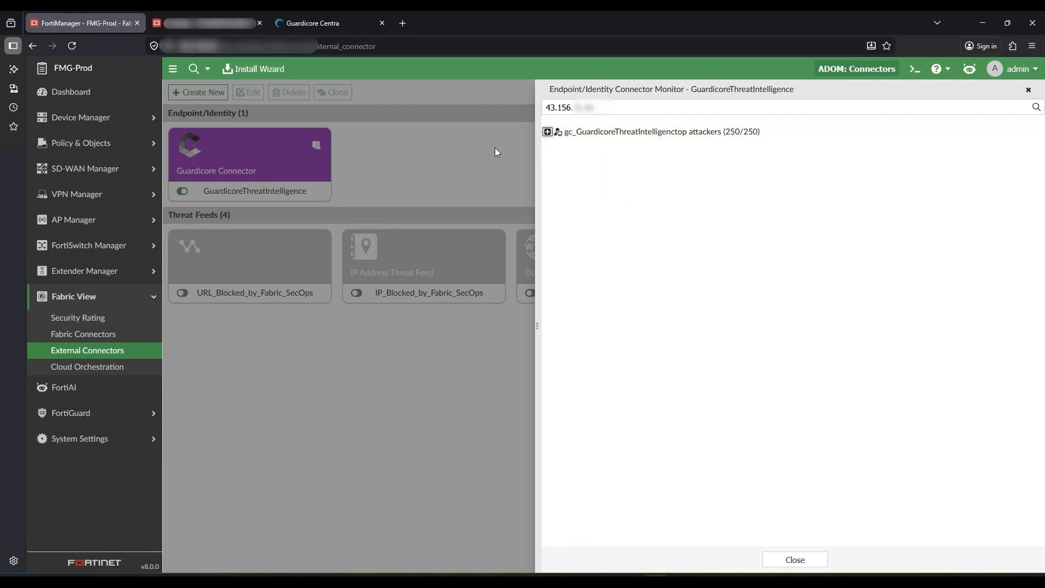